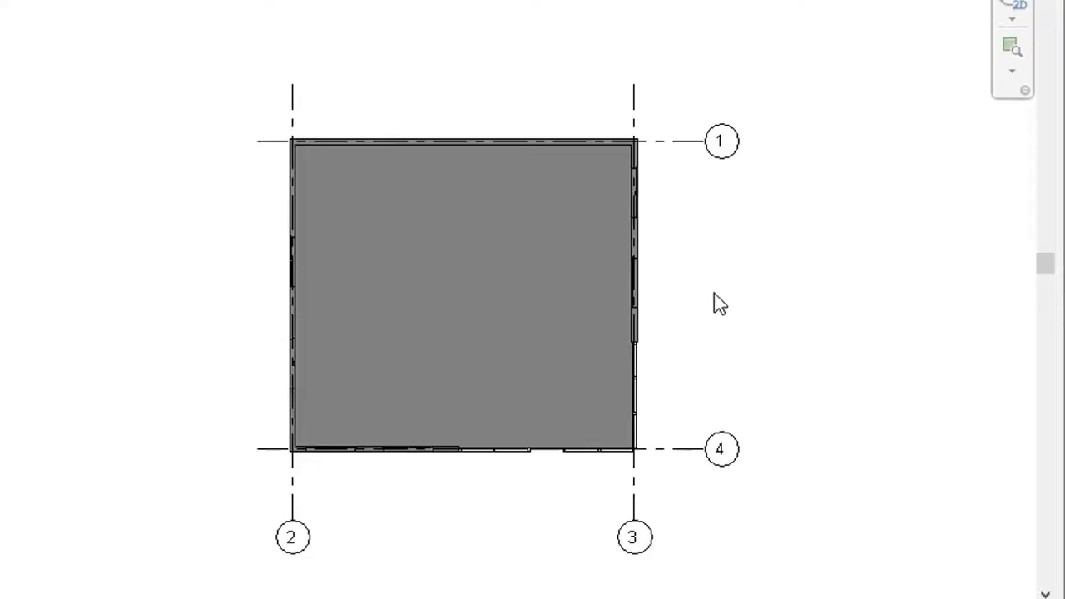
# Set the ground floor plan's visual style to Wireframe.
pyautogui.moveTo(702, 291); pyautogui.dragTo(737, 234, button='middle')
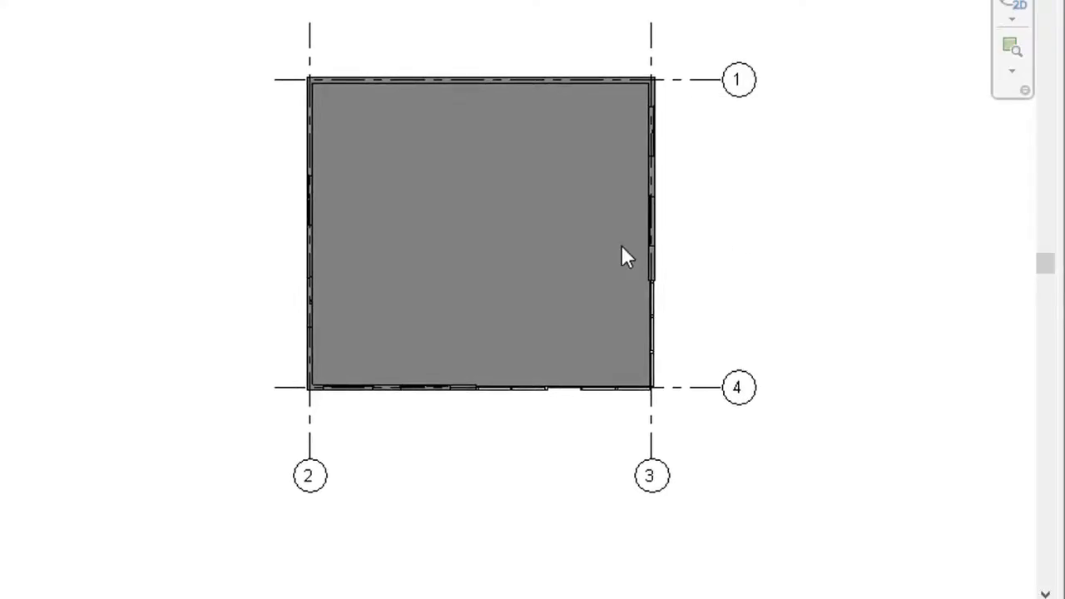
pyautogui.scroll(2, 621, 245)
pyautogui.moveTo(558, 392); pyautogui.dragTo(650, 350, button='middle')
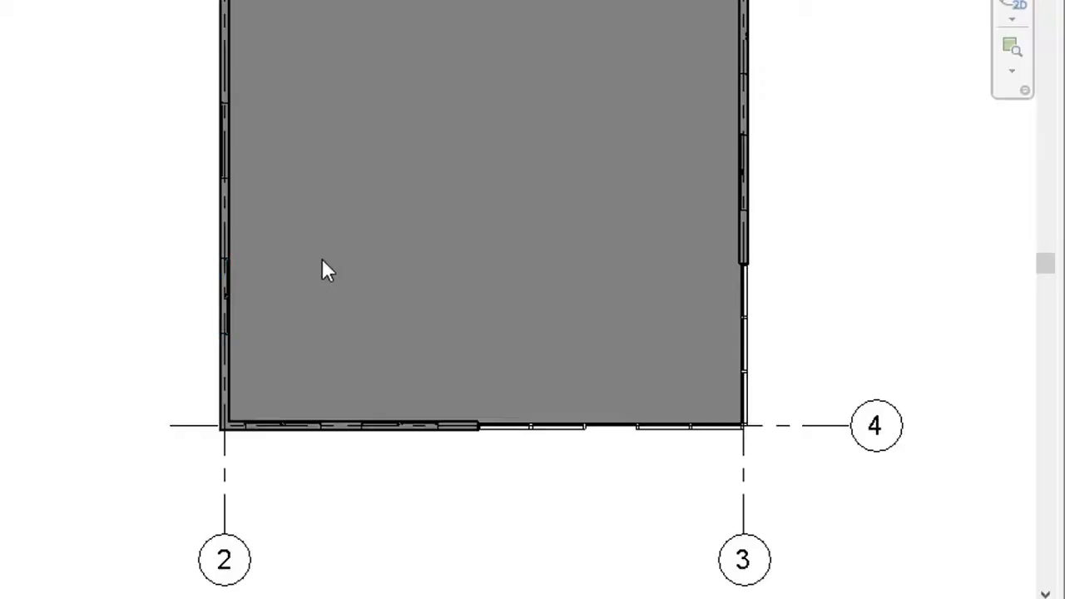
pyautogui.moveTo(321, 259); pyautogui.dragTo(314, 342, button='middle')
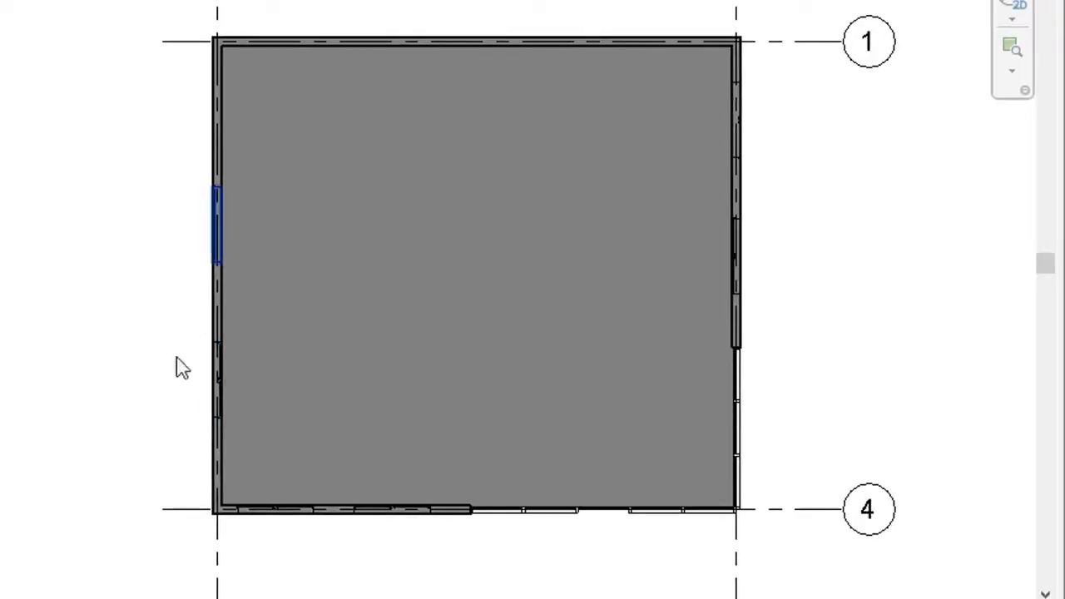
pyautogui.click(57, 594)
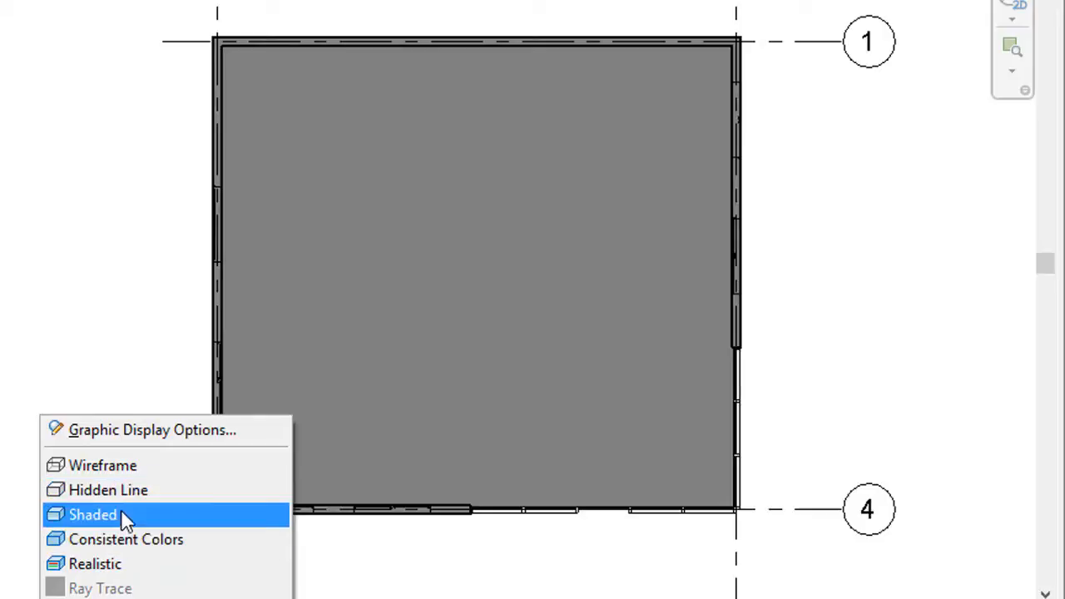
pyautogui.click(123, 466)
# Examine the walls, windows and curtain walls of the building in the ground floor plan and the 3D view.
pyautogui.scroll(5, 215, 400)
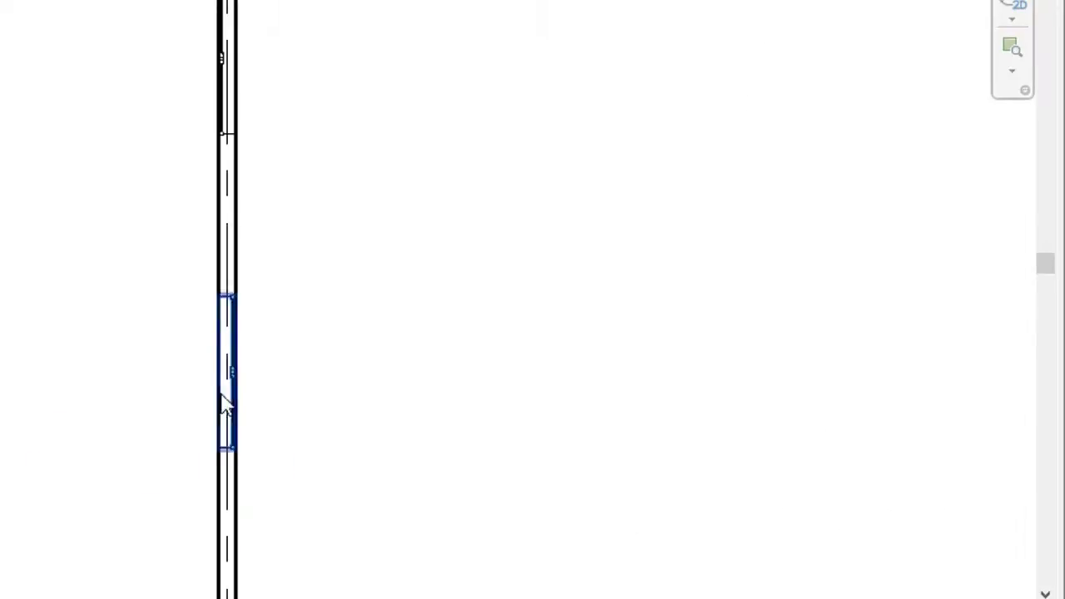
pyautogui.scroll(-5, 254, 393)
pyautogui.scroll(-4, 737, 563)
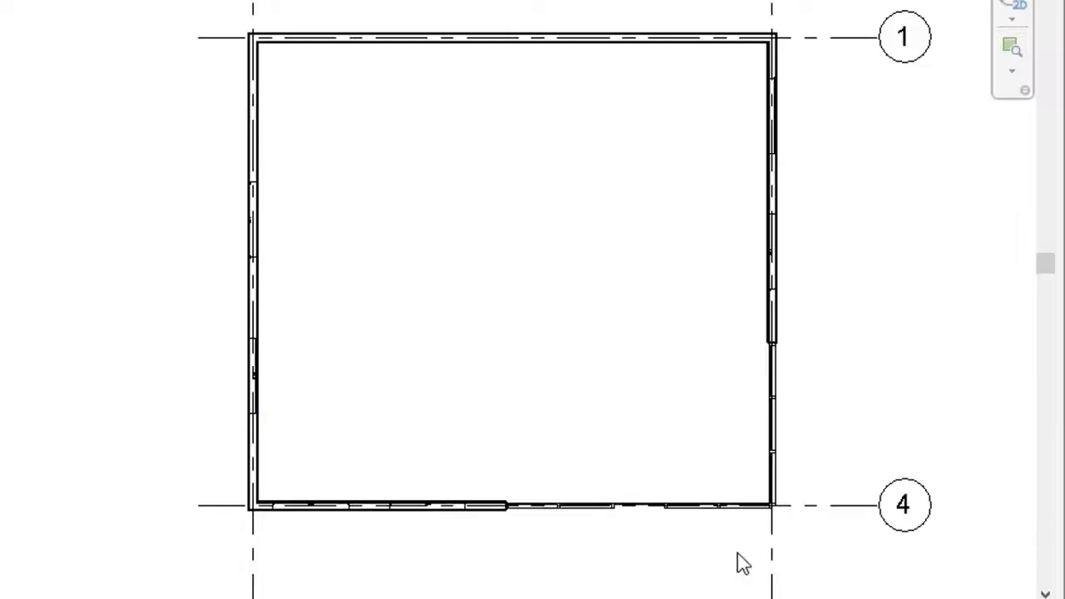
pyautogui.scroll(6, 732, 563)
pyautogui.scroll(-4, 492, 439)
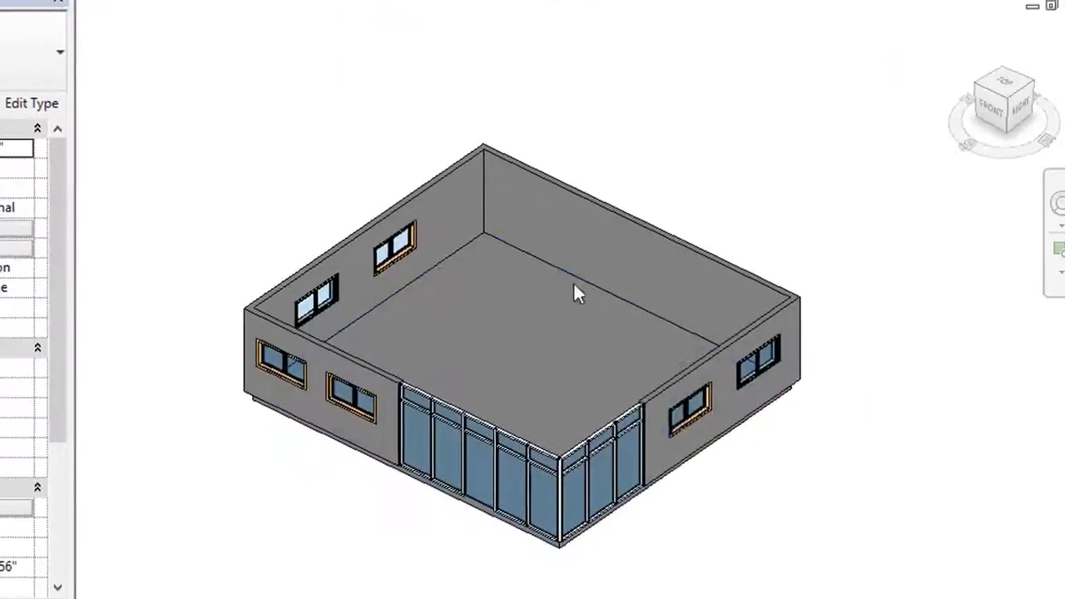
pyautogui.moveTo(989, 111)
pyautogui.mouseDown()
pyautogui.moveTo(1046, 64)
pyautogui.moveTo(1044, 107)
pyautogui.moveTo(950, 107)
pyautogui.moveTo(949, 125)
pyautogui.mouseUp()
pyautogui.keyDown('shift'); pyautogui.moveTo(536, 333); pyautogui.dragTo(670, 323, button='middle'); pyautogui.keyUp('shift')
pyautogui.moveTo(972, 114)
pyautogui.mouseDown()
pyautogui.moveTo(1008, 99)
pyautogui.moveTo(991, 116)
pyautogui.mouseUp()
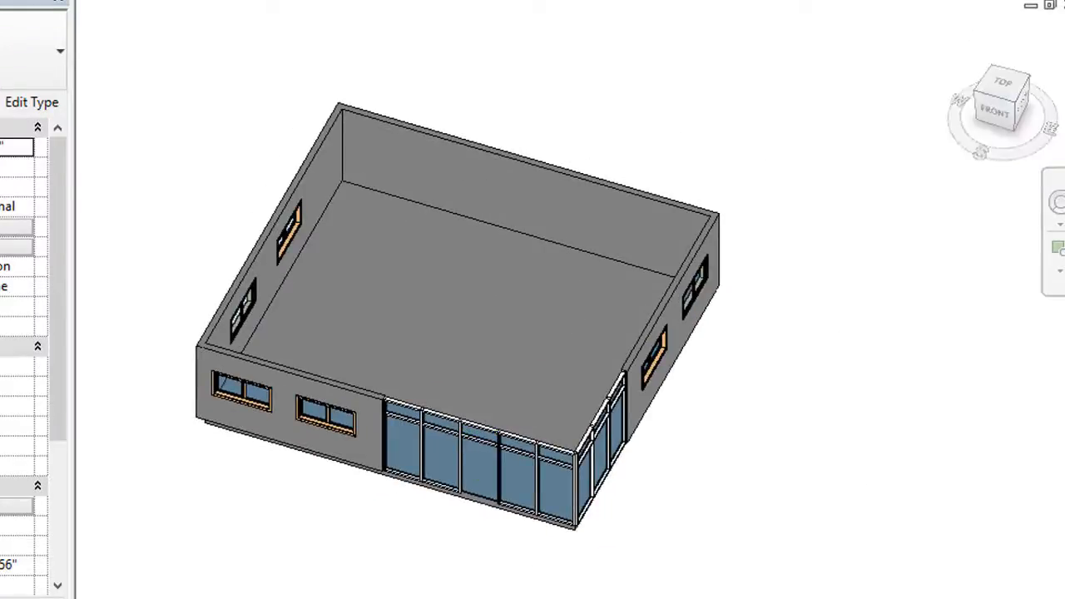
pyautogui.hotkey('ctrl', 'Tab')
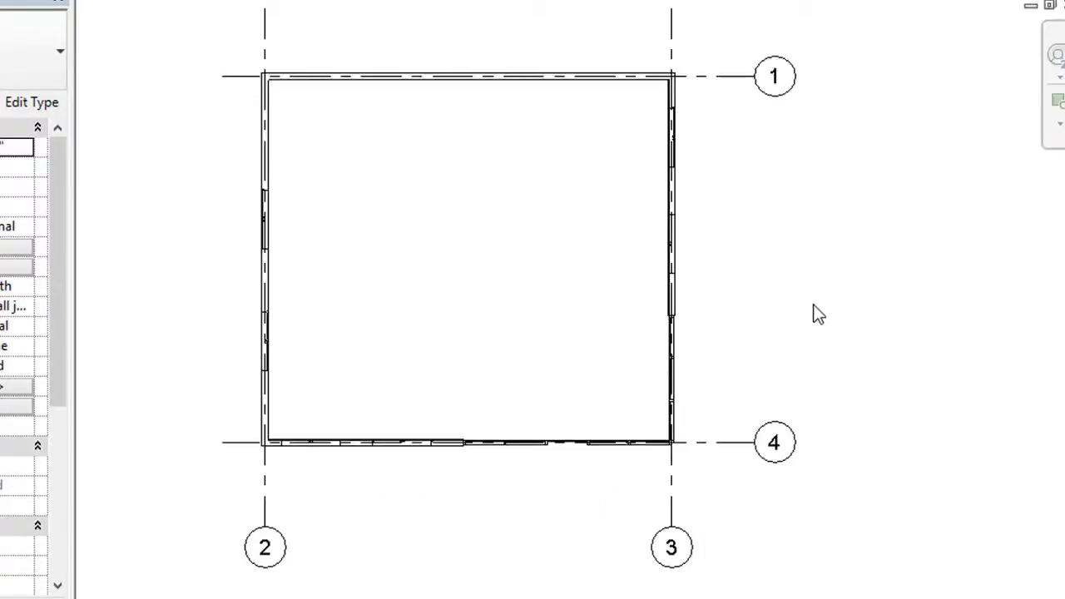
pyautogui.moveTo(827, 317); pyautogui.dragTo(1026, 390, button='middle')
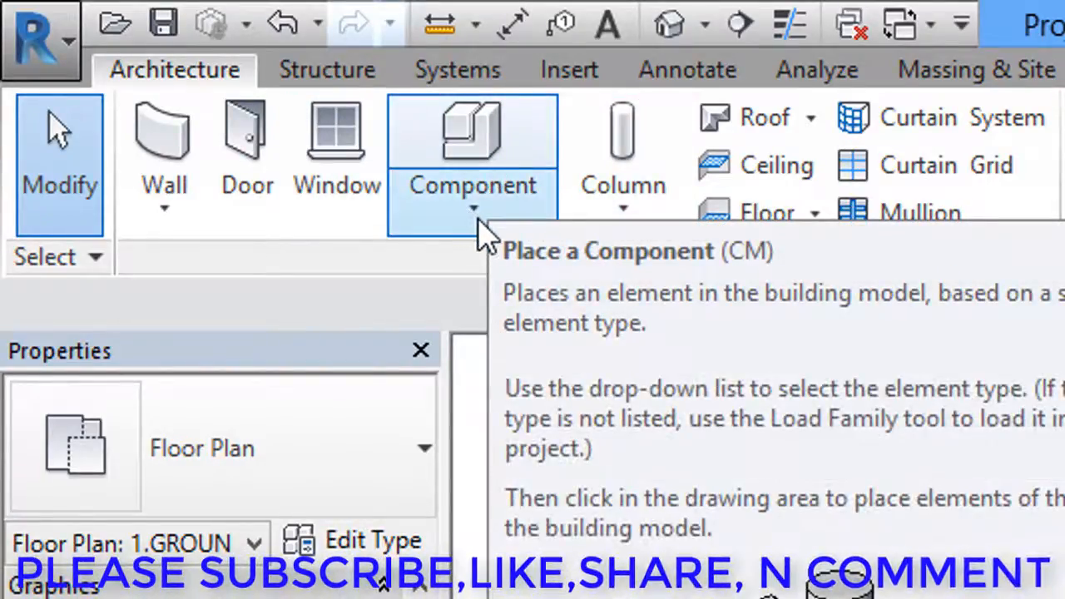
# Place a 60" x 30" Desk component about 8'-0" from the grid 1 wall and 30'-6" from the grid 3 wall, and end placement.
pyautogui.click(479, 221)
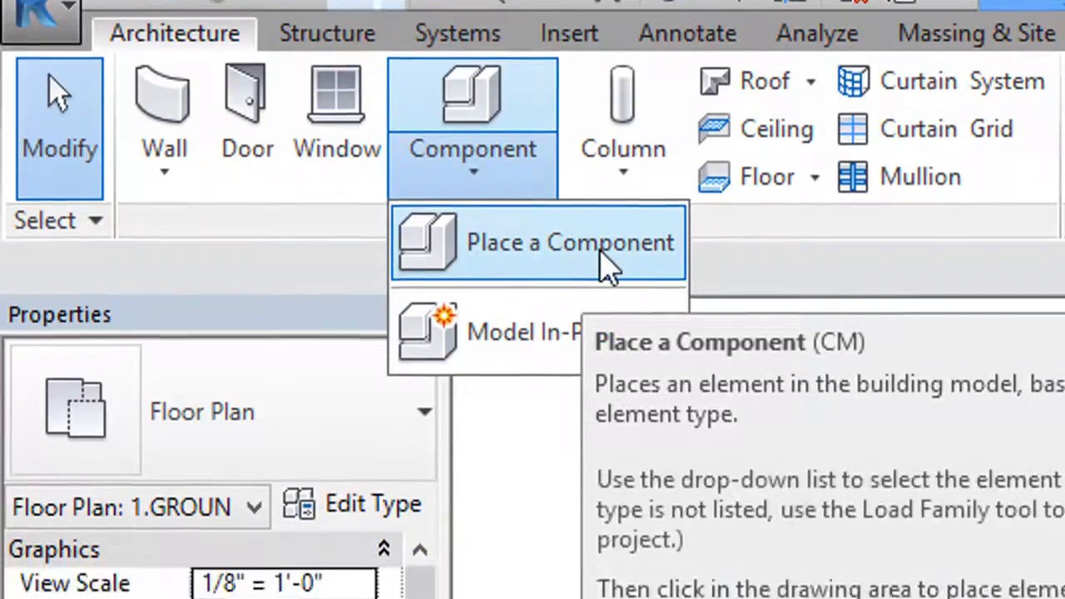
pyautogui.click(606, 306)
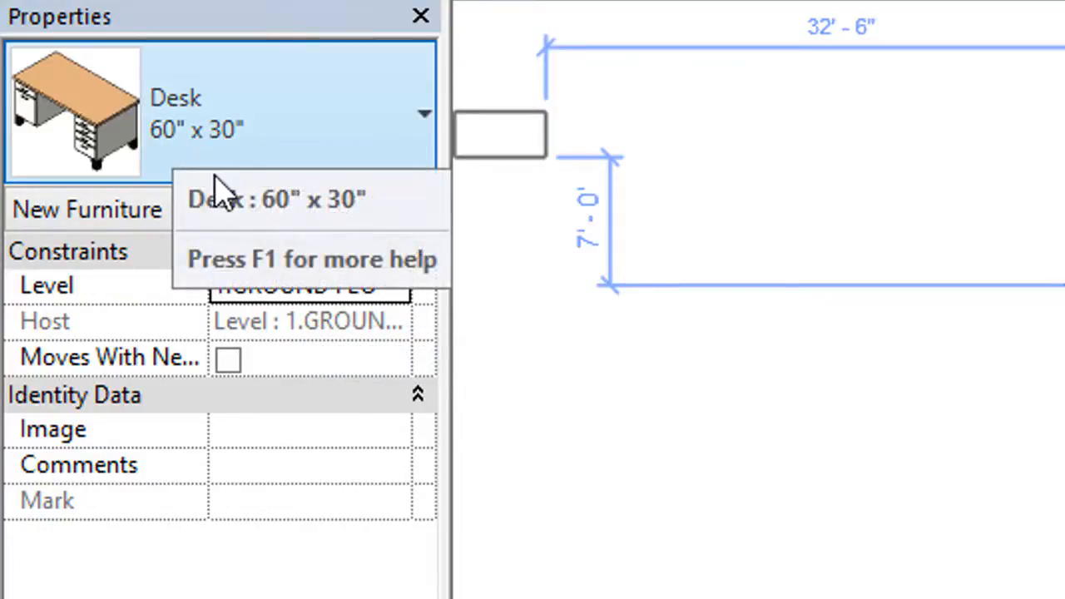
pyautogui.moveTo(231, 174)
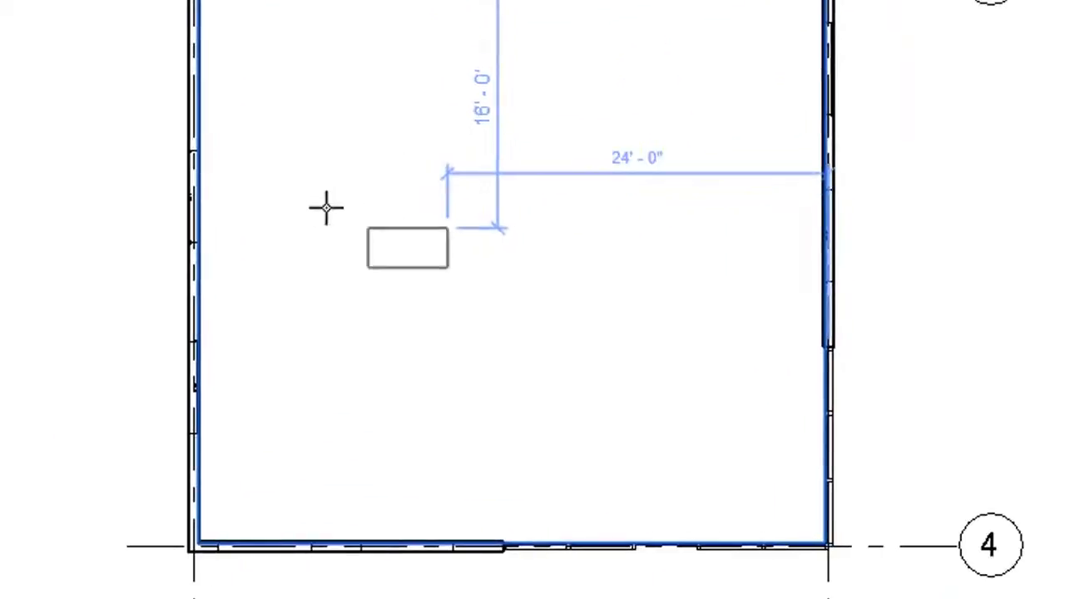
pyautogui.click(264, 139)
pyautogui.rightClick(423, 162)
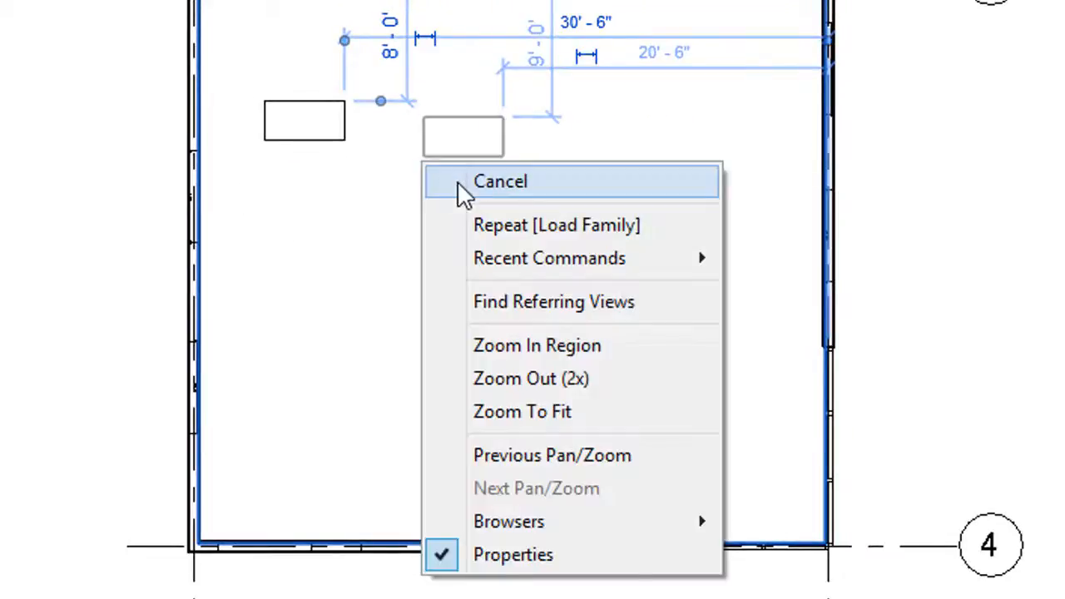
pyautogui.click(460, 182)
pyautogui.rightClick(452, 171)
pyautogui.click(479, 188)
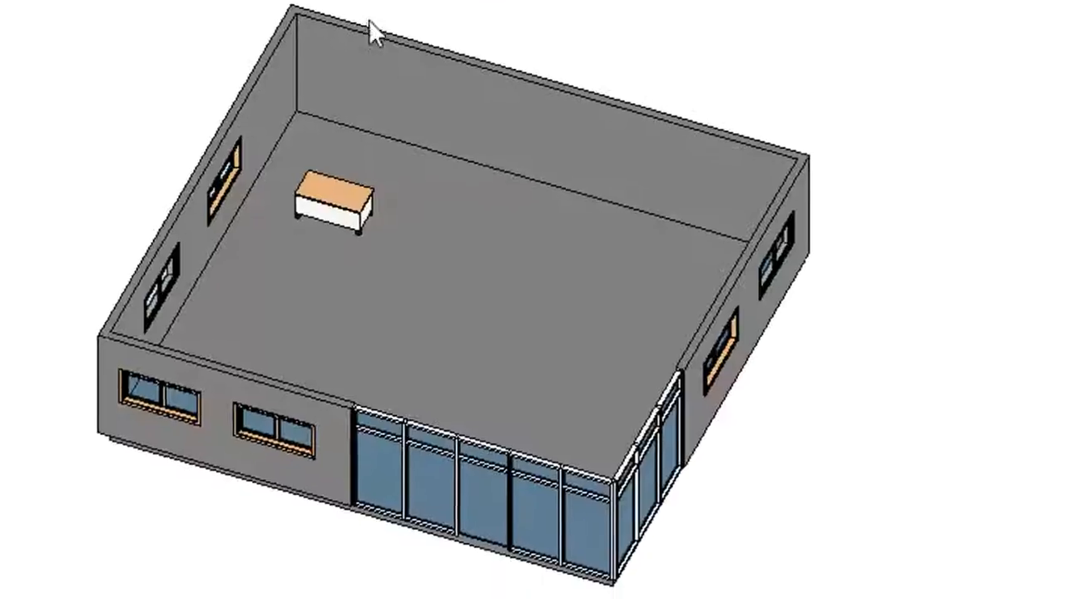
# Rotate the desk half a turn about its centre in the floor plan and check its drawer side in 3D.
pyautogui.scroll(5, 312, 255)
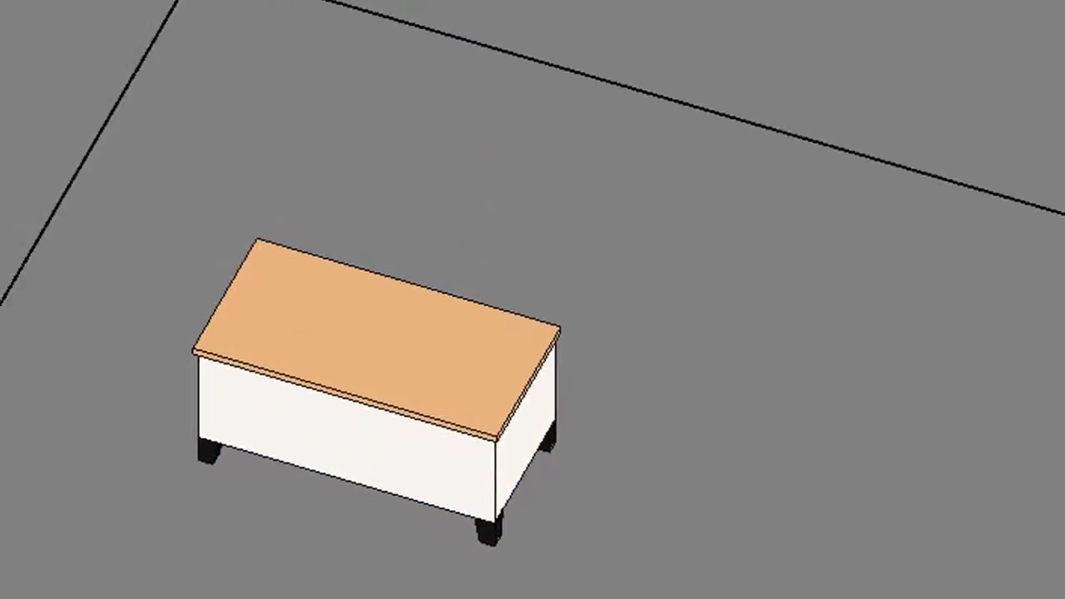
pyautogui.scroll(3, 291, 571)
pyautogui.scroll(-7, 291, 571)
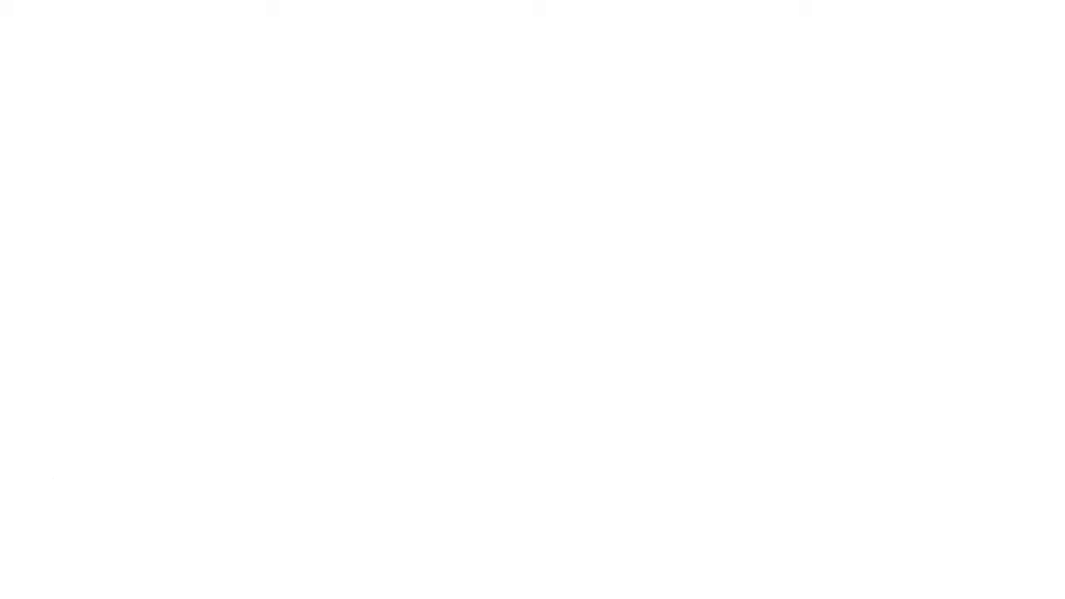
pyautogui.click(483, 238)
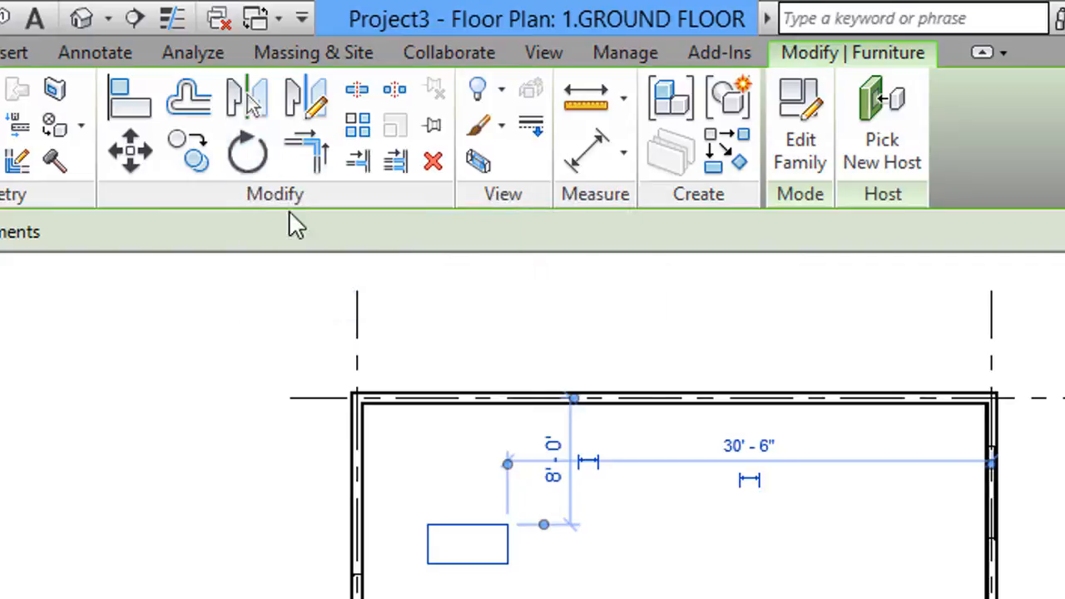
pyautogui.click(257, 164)
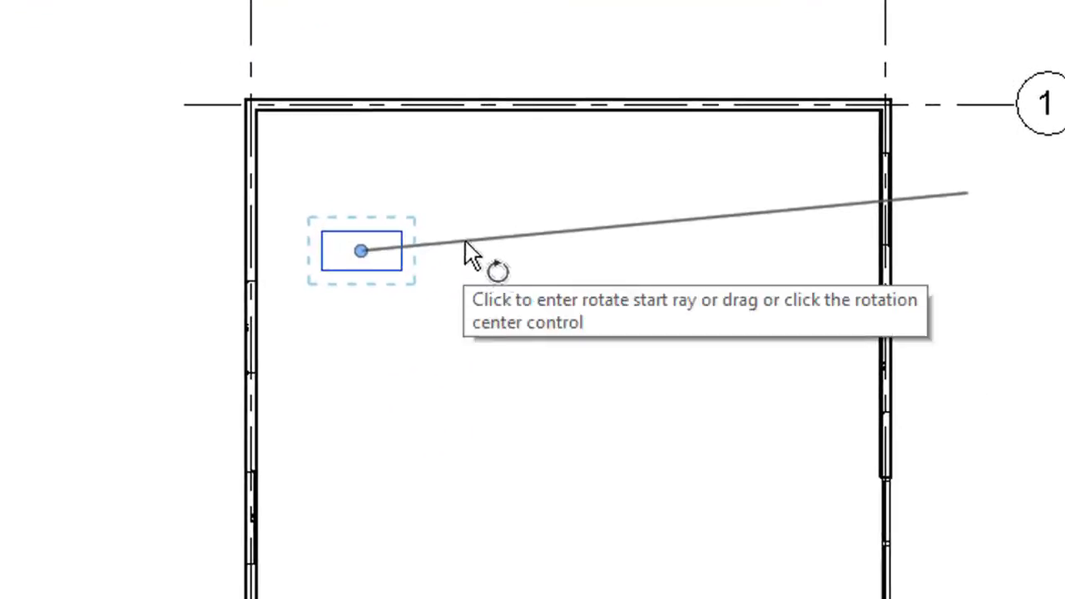
pyautogui.click(470, 265)
pyautogui.click(294, 254)
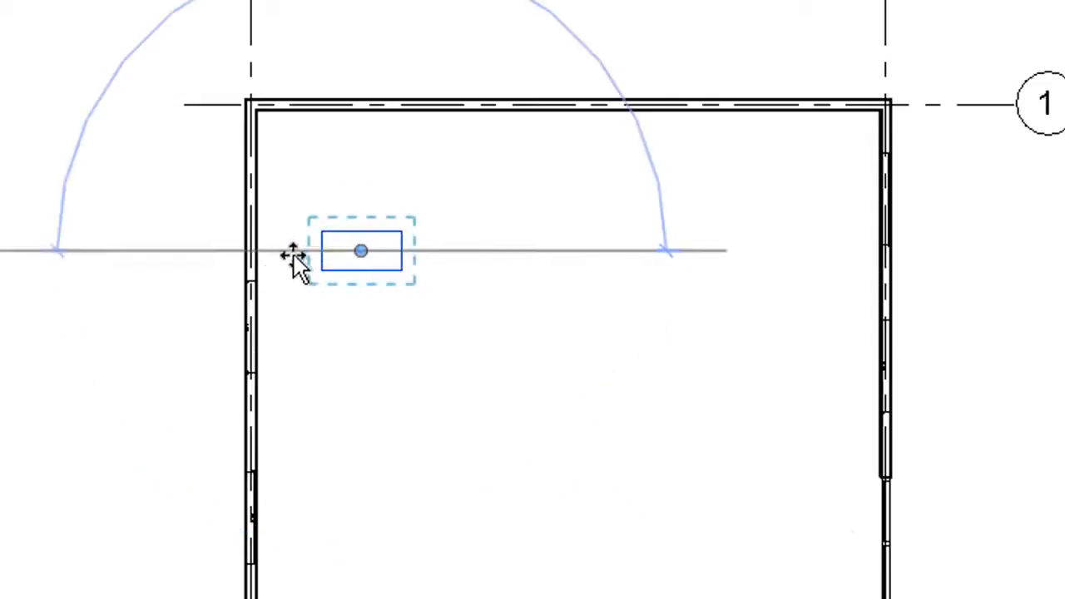
pyautogui.click(512, 221)
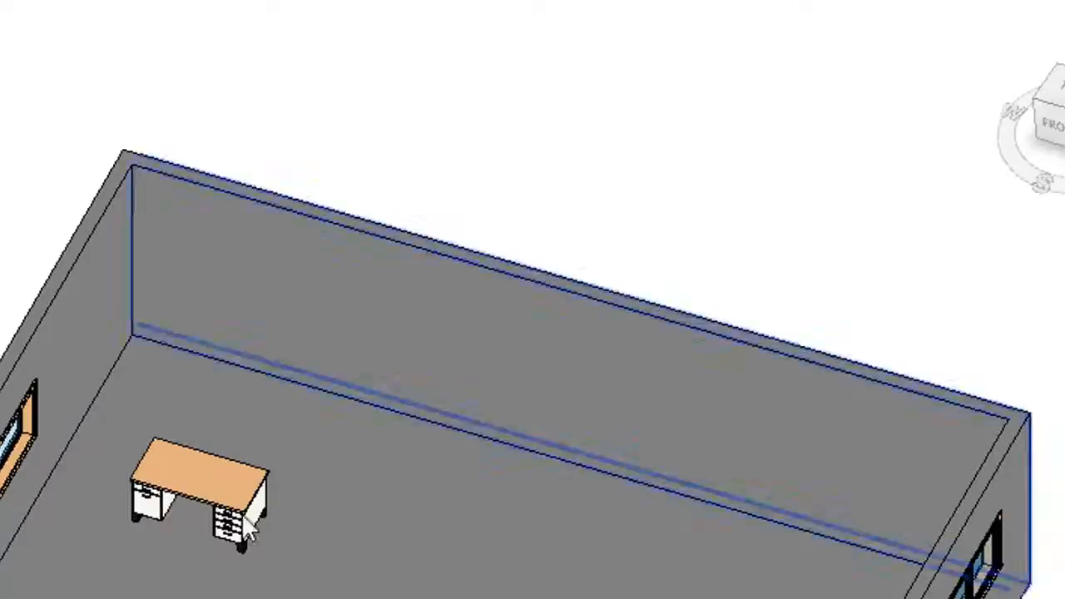
pyautogui.scroll(5, 172, 536)
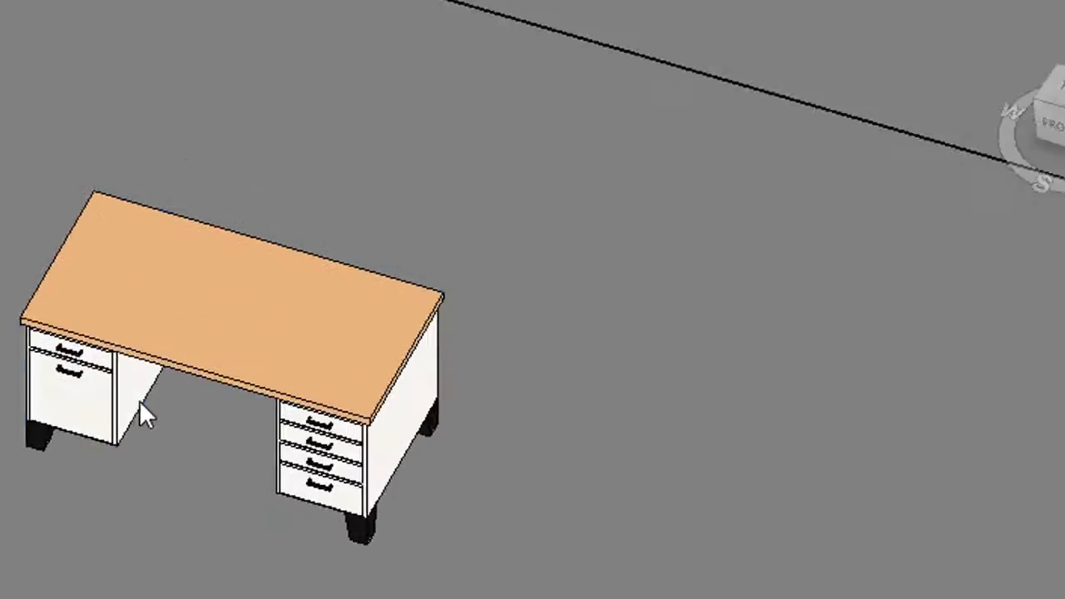
pyautogui.scroll(-2, 236, 491)
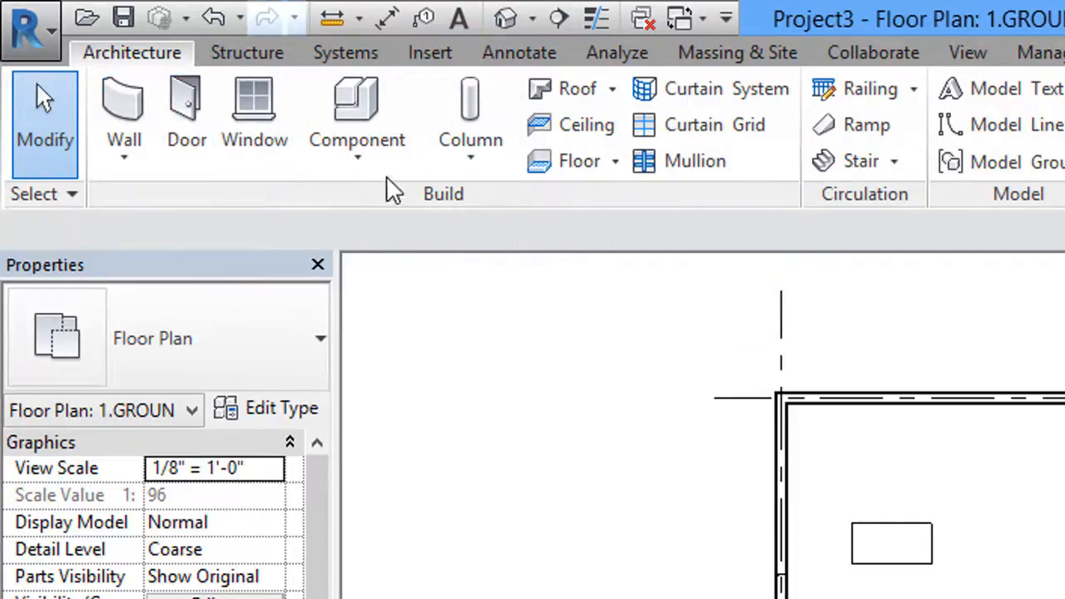
# Load the Bed-Box family from the Beds subfolder of the US Imperial Furniture library for component placement.
pyautogui.click(360, 165)
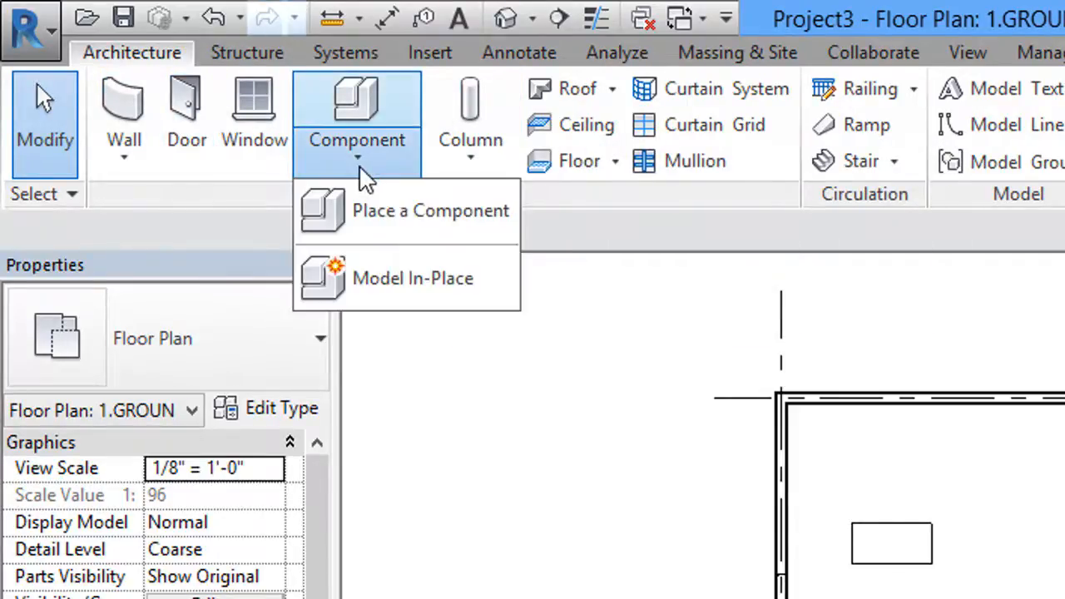
pyautogui.click(399, 208)
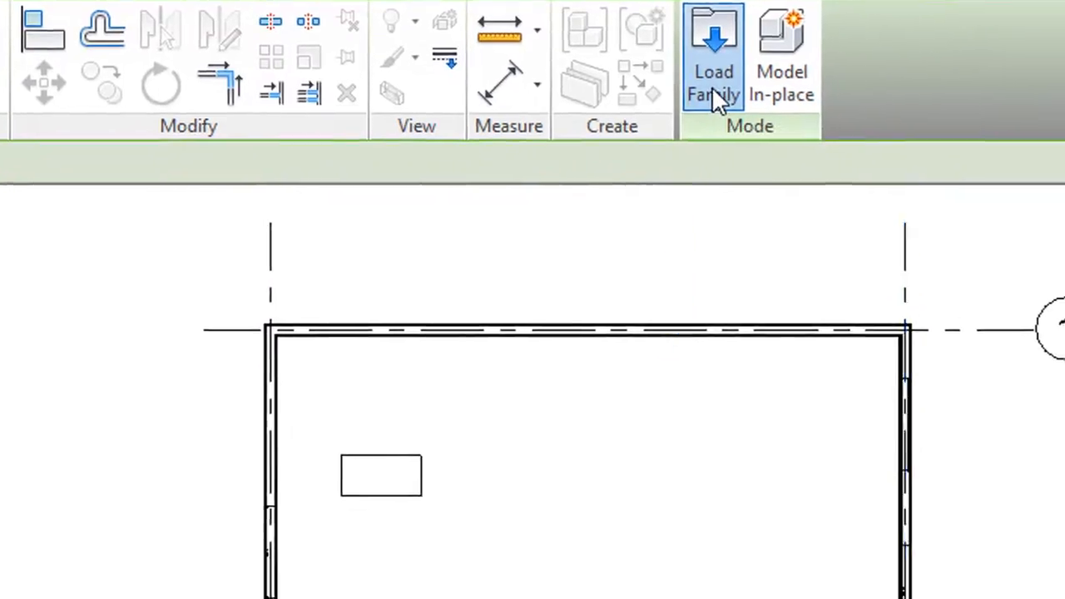
pyautogui.click(725, 151)
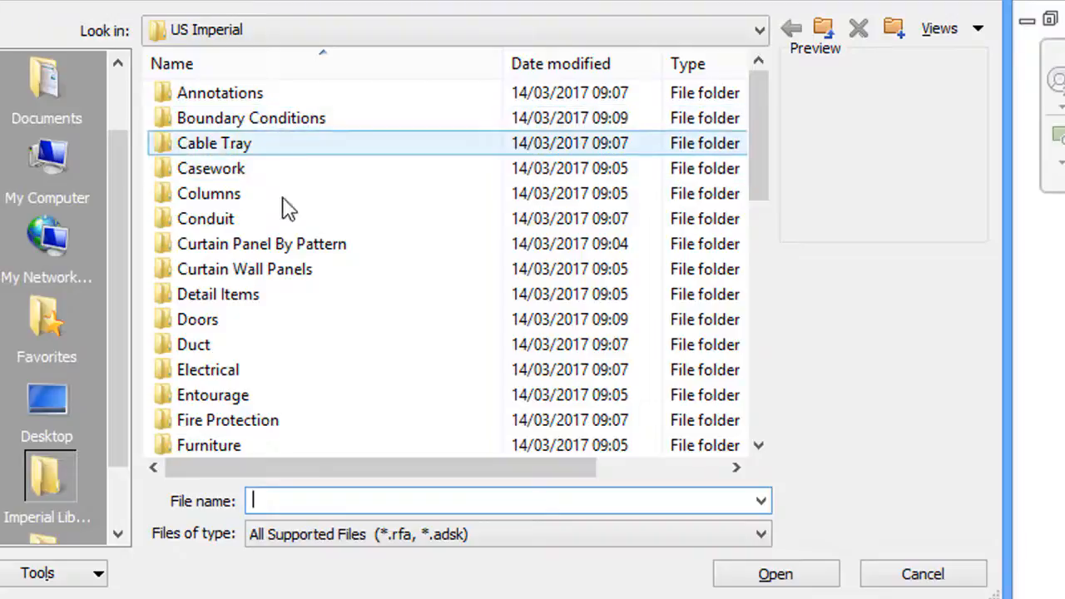
pyautogui.click(262, 360)
pyautogui.scroll(-2, 268, 361)
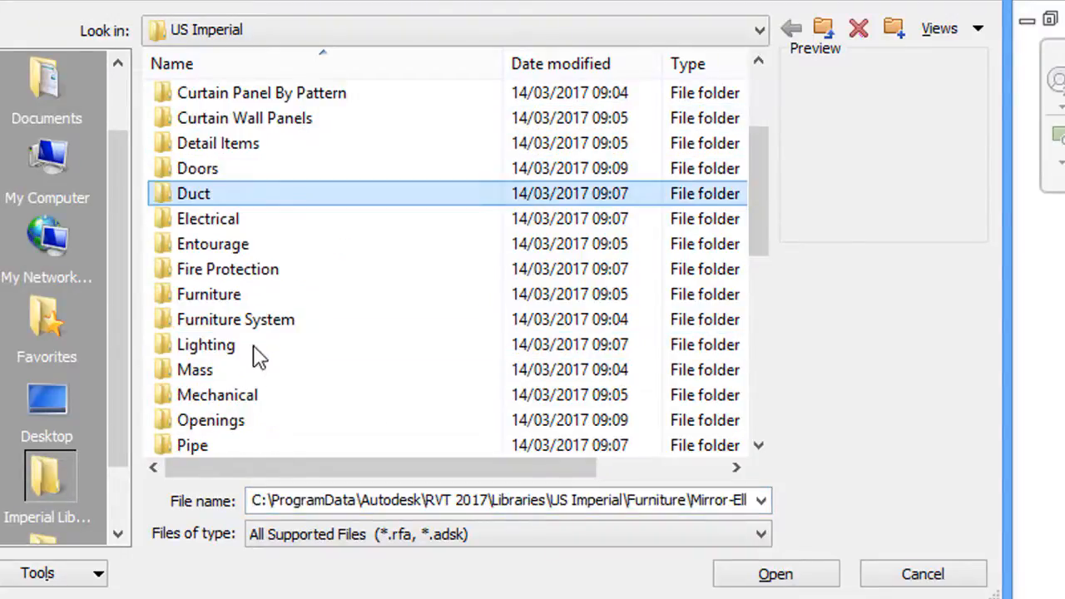
pyautogui.doubleClick(238, 297)
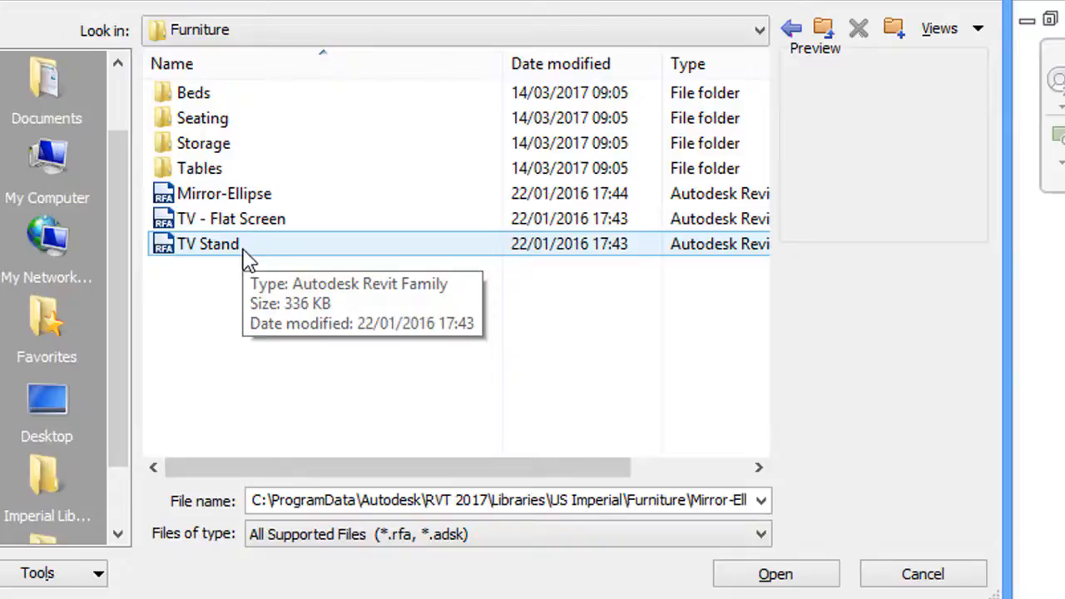
pyautogui.doubleClick(235, 98)
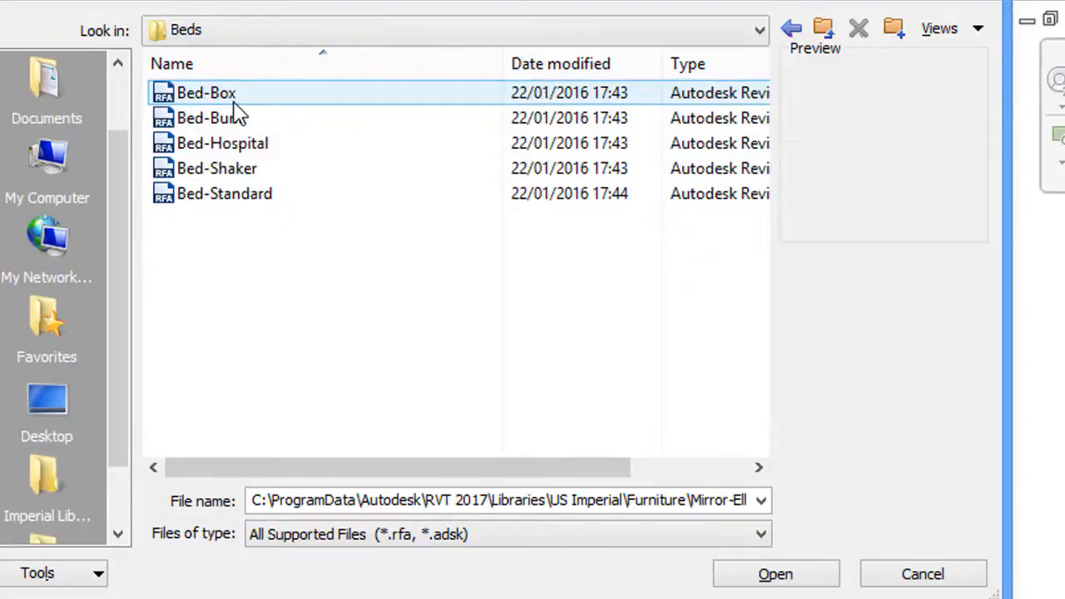
pyautogui.click(279, 98)
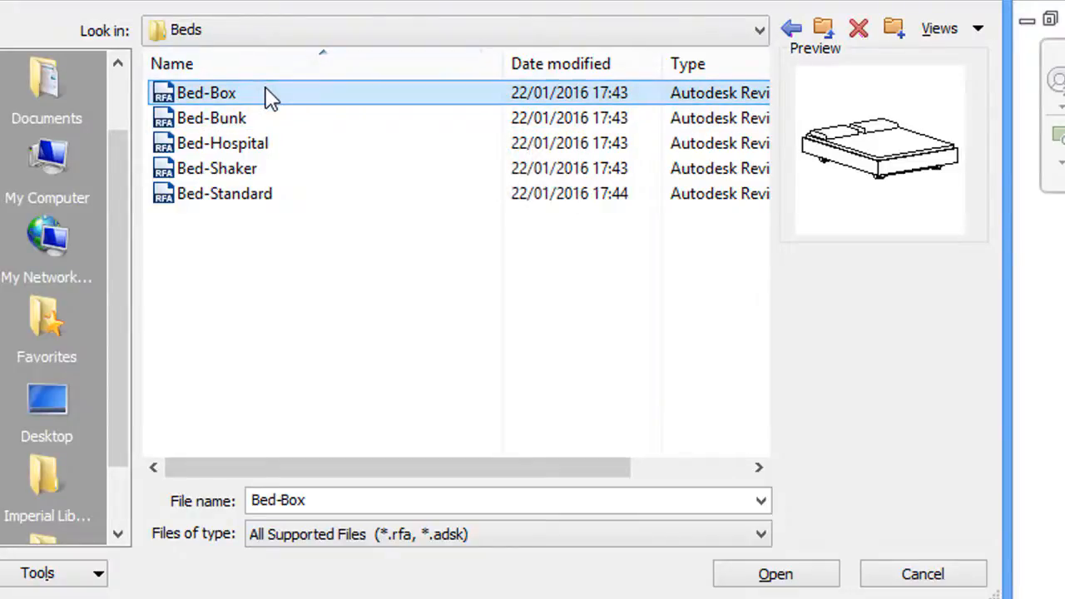
pyautogui.click(221, 94)
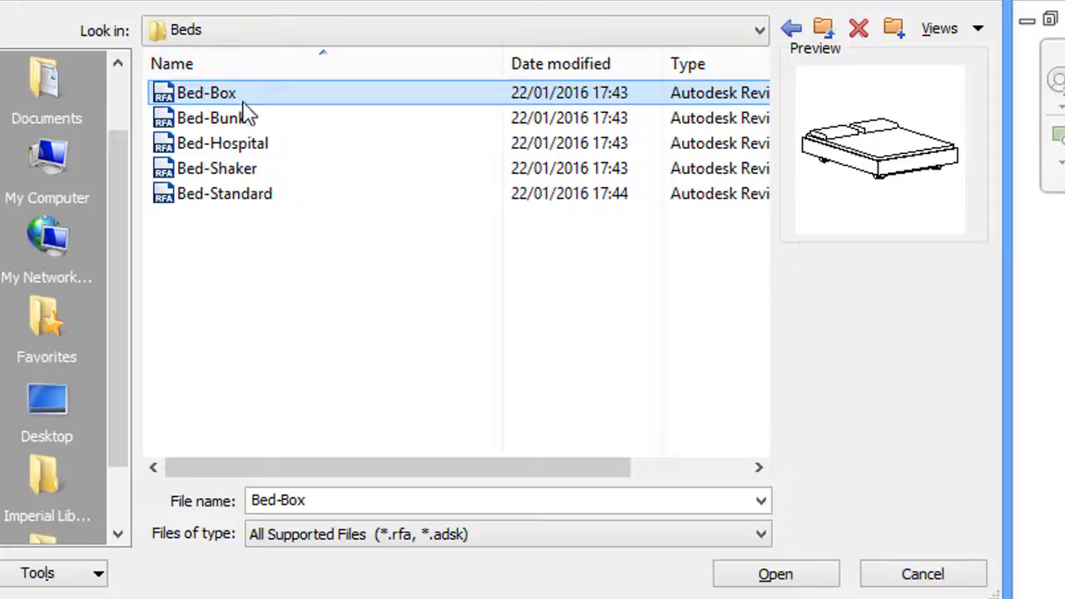
pyautogui.click(775, 582)
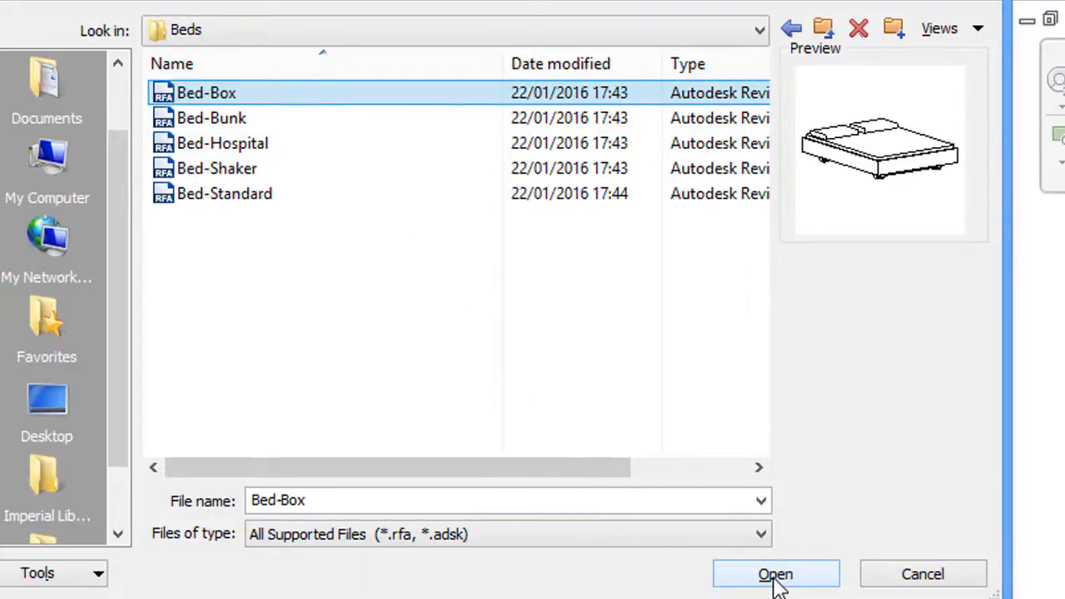
pyautogui.click(784, 575)
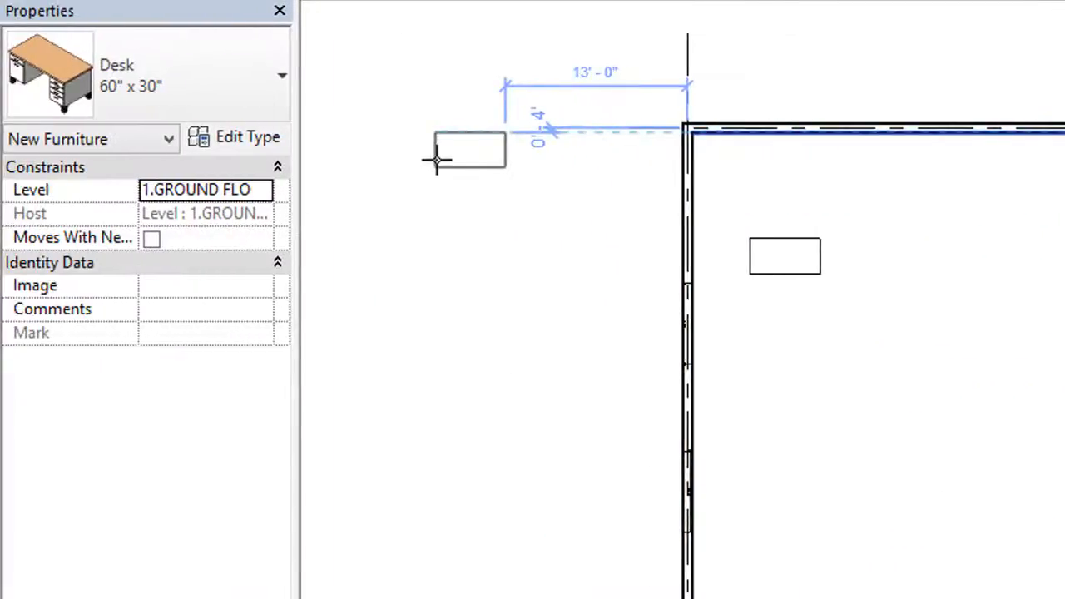
# Place a Bed-Box Queen 60" x 79" about 6'-6" from the grid 1 wall and 21'-0" from the grid 3 wall, and check it in 3D.
pyautogui.click(271, 95)
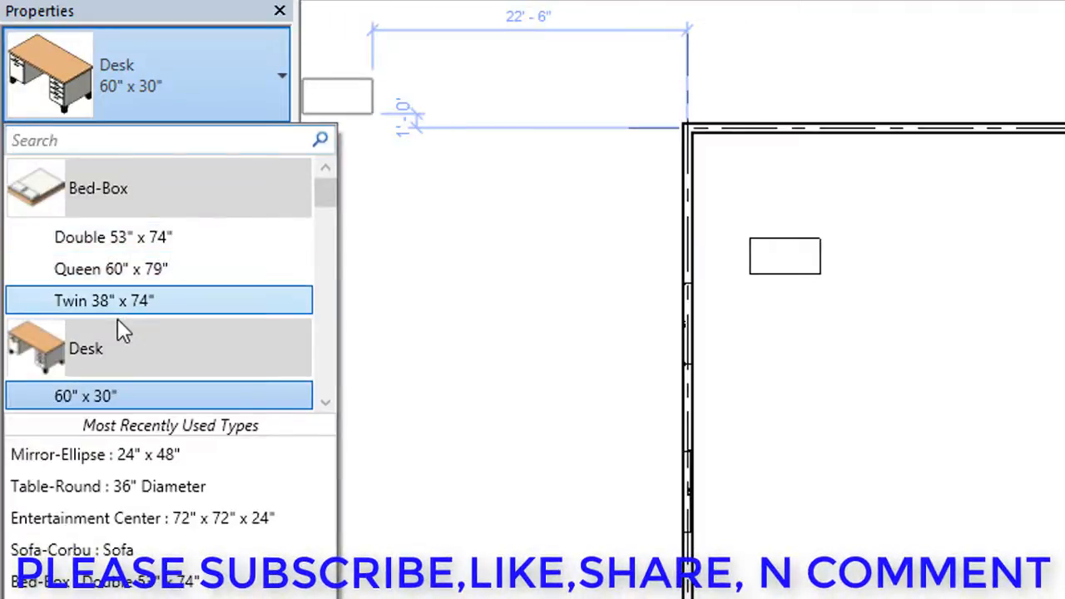
pyautogui.click(191, 269)
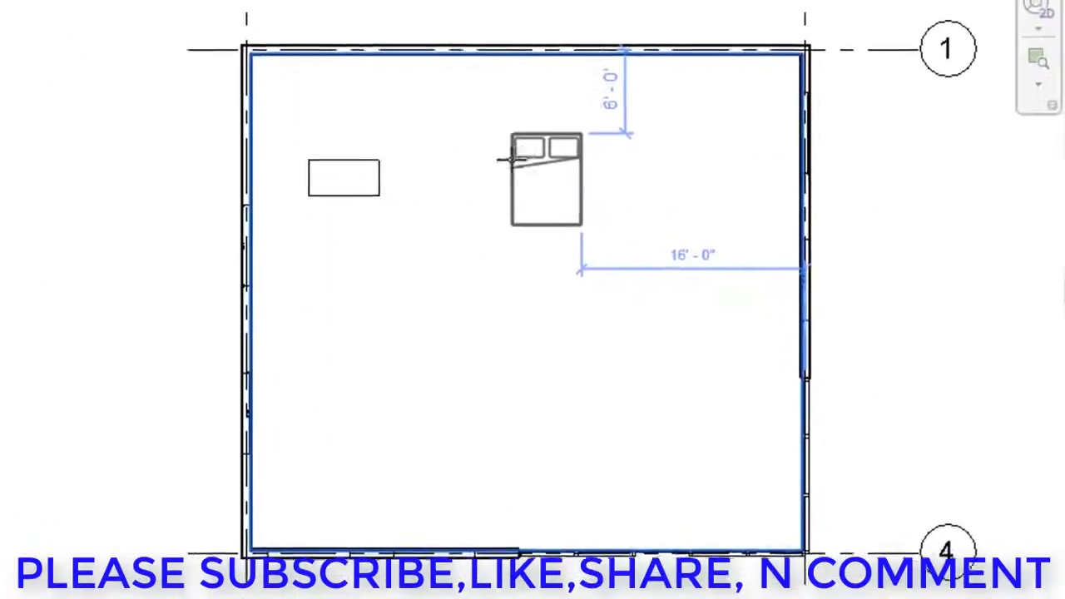
pyautogui.click(456, 177)
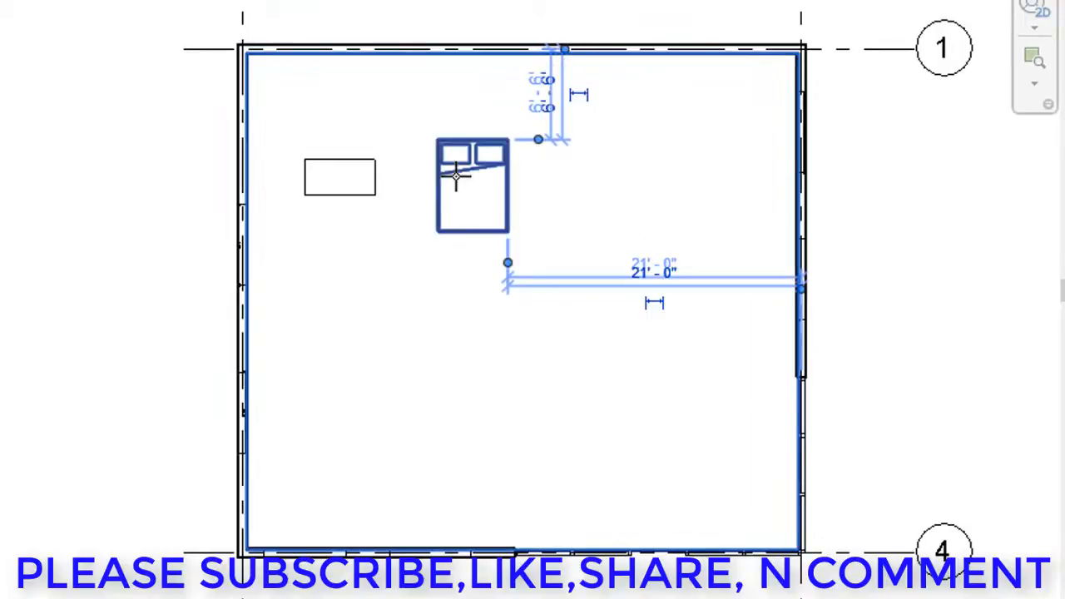
pyautogui.rightClick(623, 157)
pyautogui.click(641, 171)
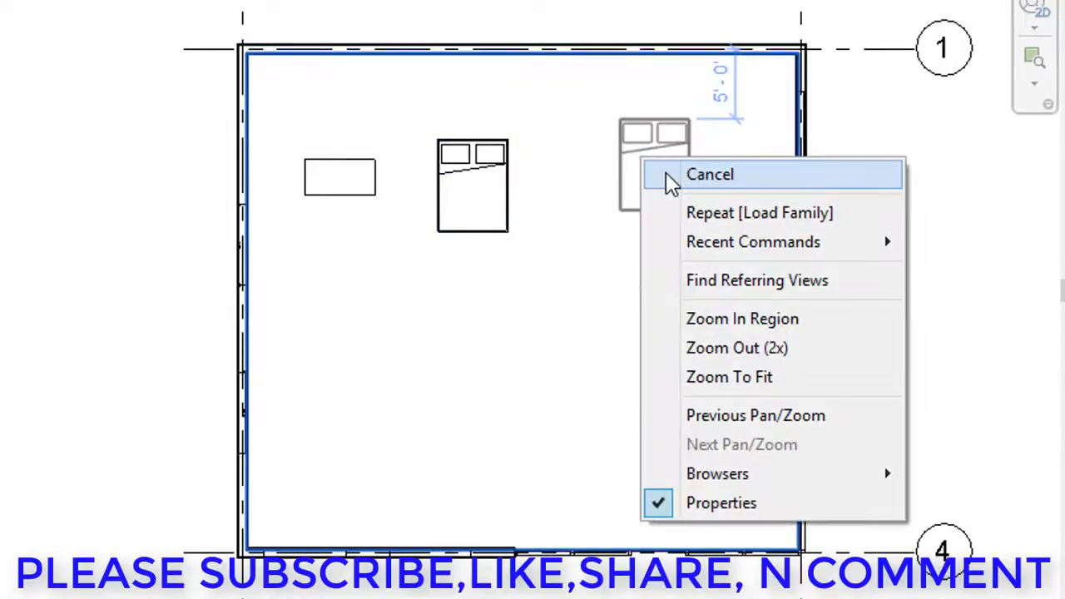
pyautogui.click(665, 173)
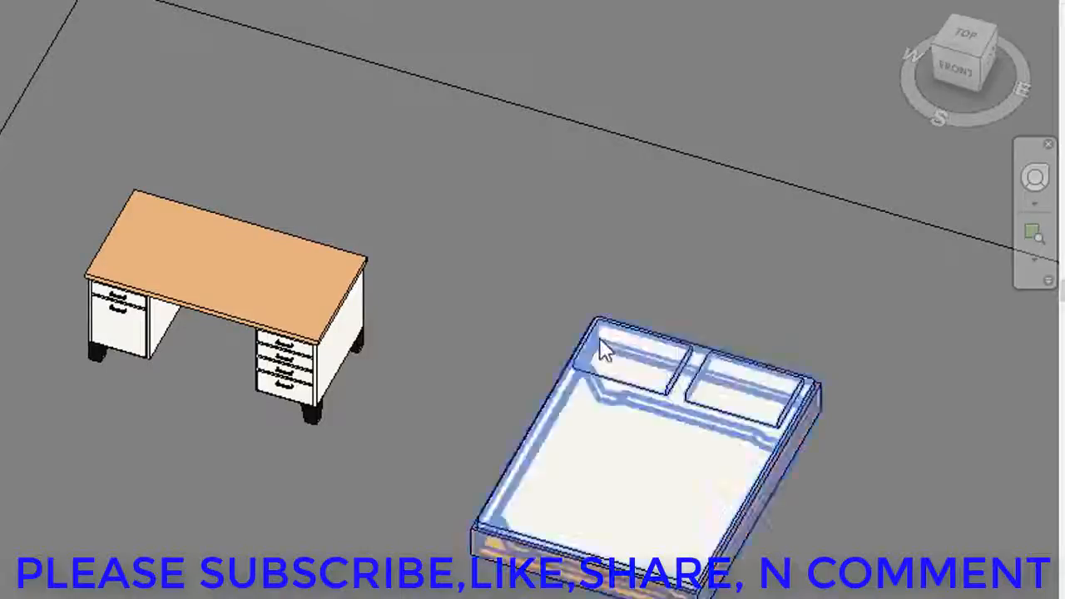
pyautogui.moveTo(599, 352); pyautogui.dragTo(281, 8, button='middle')
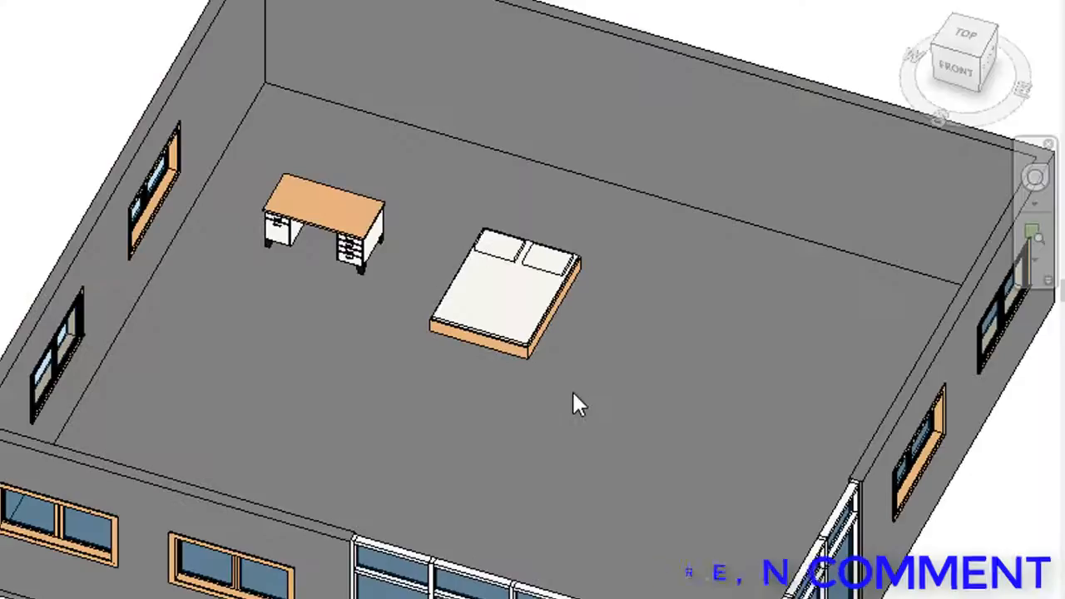
pyautogui.moveTo(571, 399); pyautogui.dragTo(436, 343, button='middle')
pyautogui.click(485, 291)
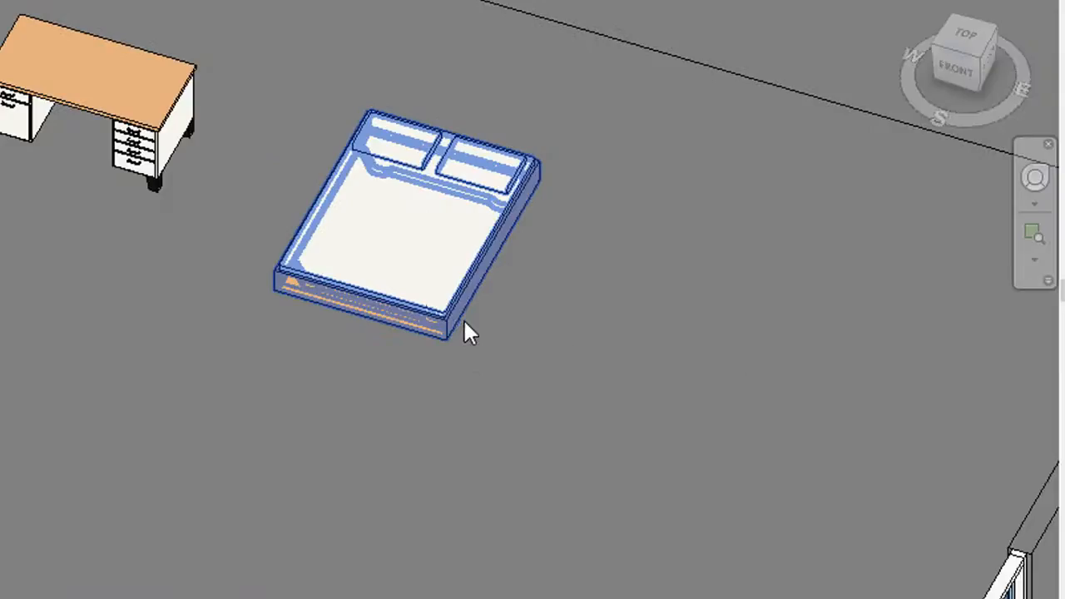
pyautogui.click(464, 324)
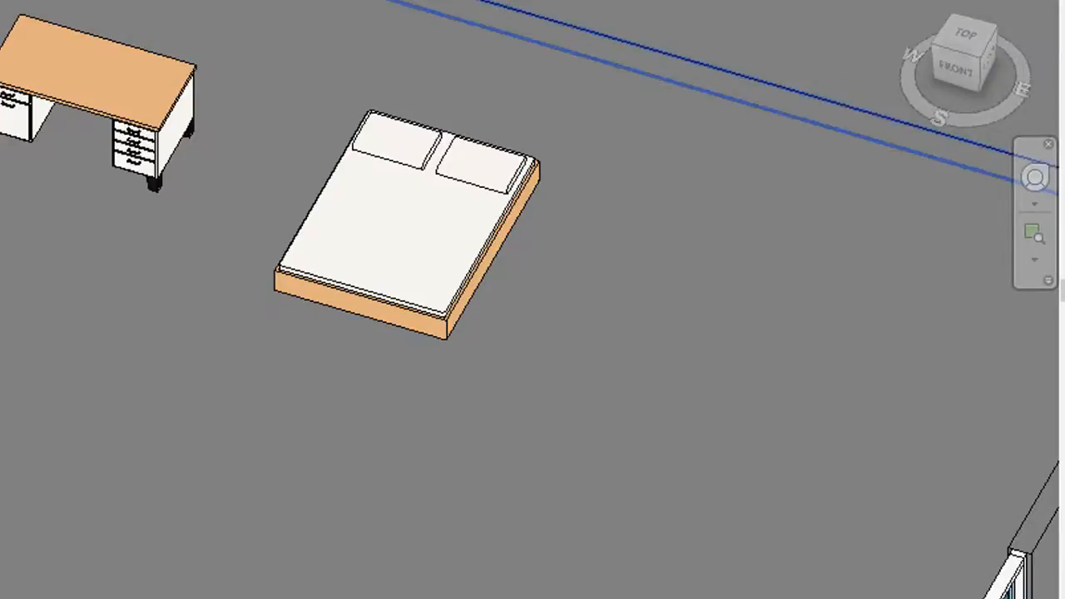
# Set the queen bed type's width to 7' 0" and length to 8' 7", and check the enlarged bed in 3D.
pyautogui.hotkey('ctrl', 'Tab')
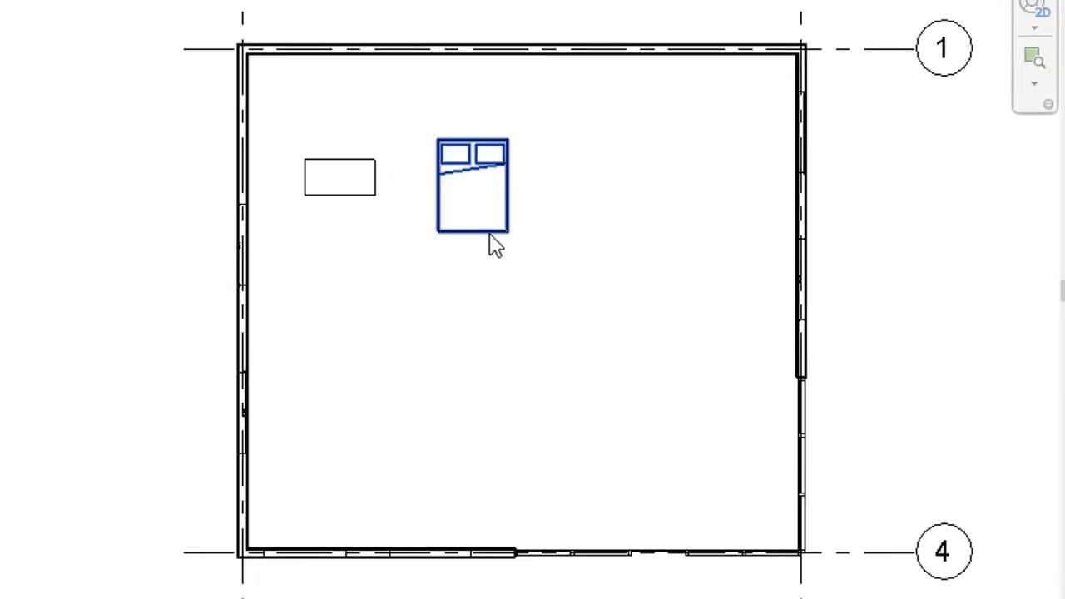
pyautogui.click(495, 244)
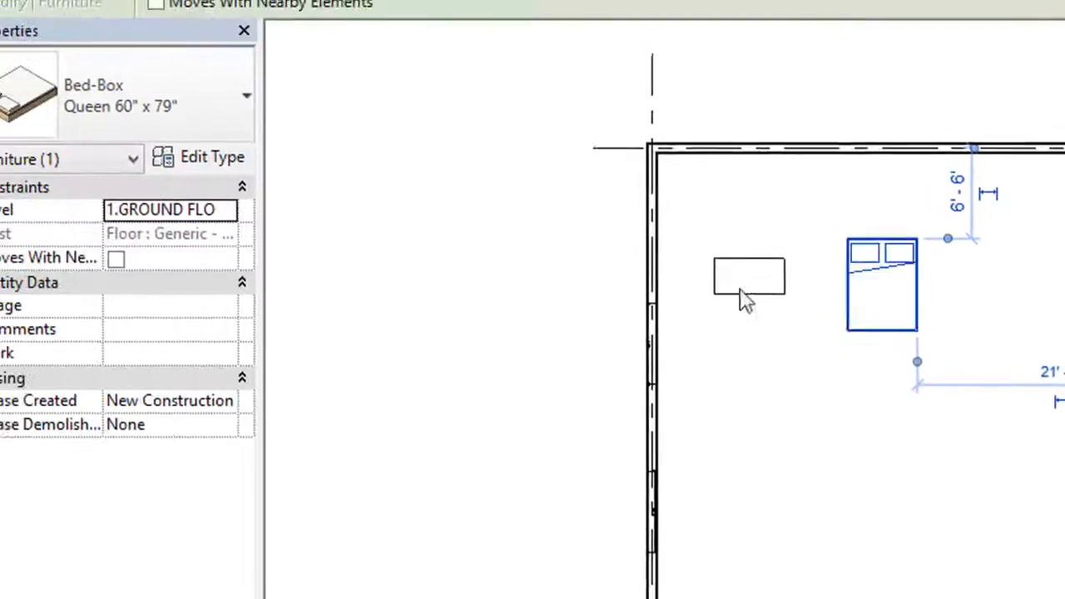
pyautogui.click(240, 176)
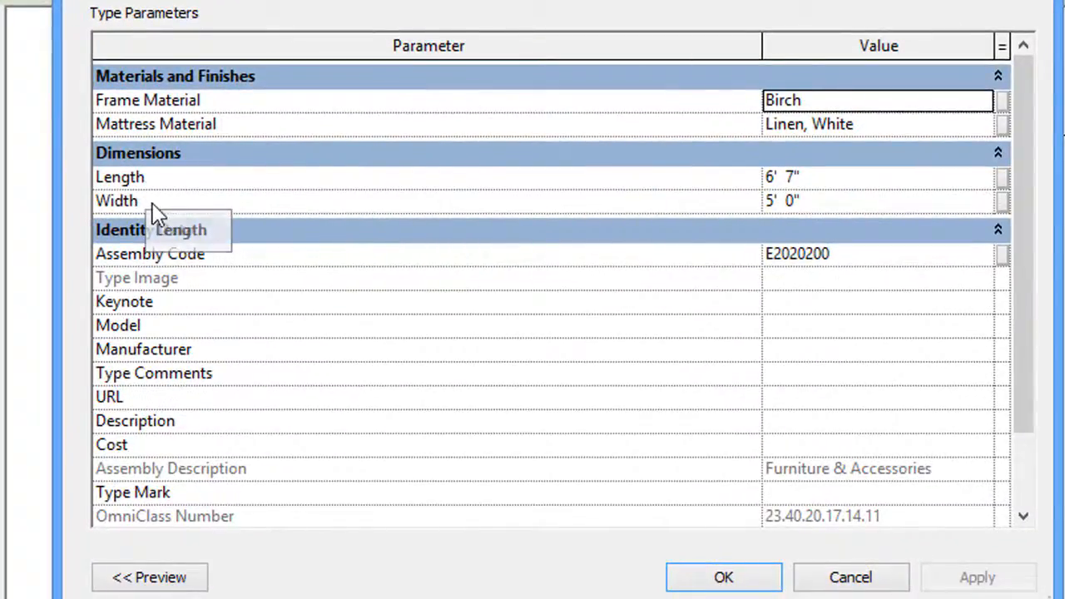
pyautogui.click(775, 206)
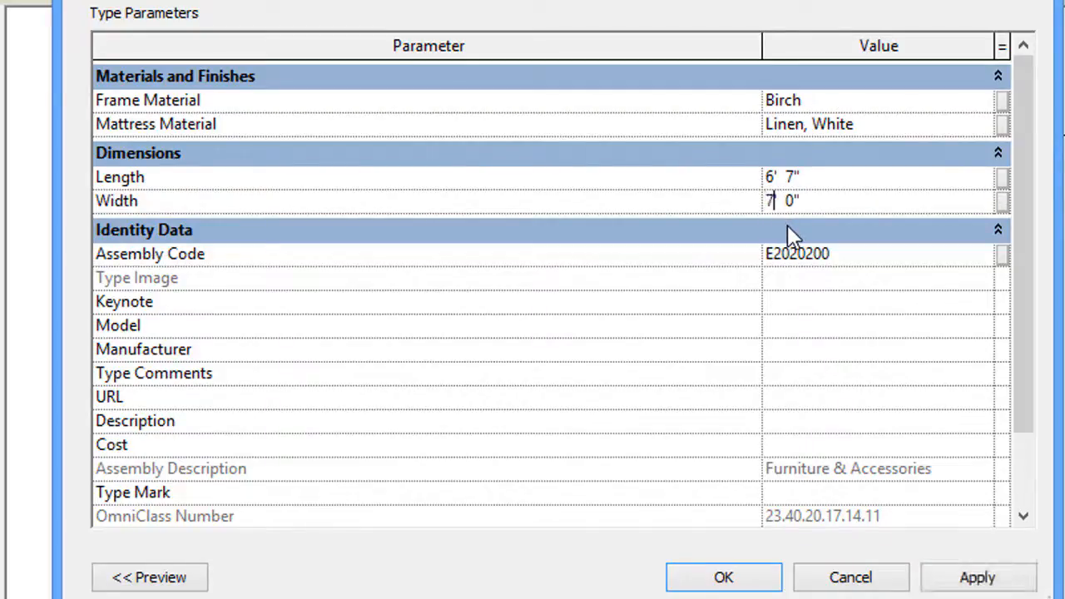
pyautogui.click(781, 178)
pyautogui.press('BackSpace')
pyautogui.press('BackSpace')
pyautogui.write('8')
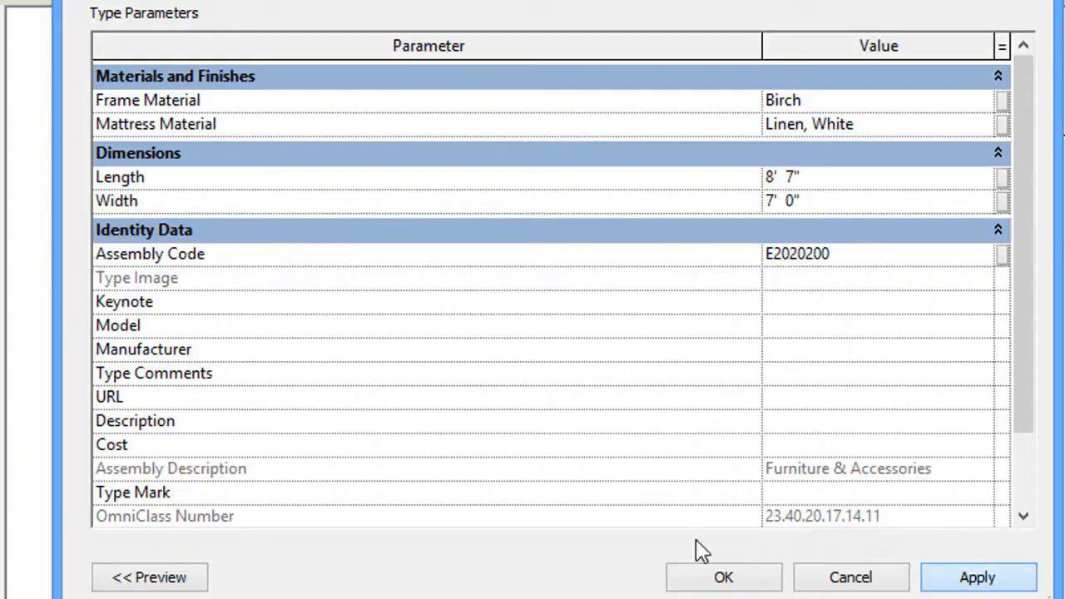
pyautogui.click(723, 577)
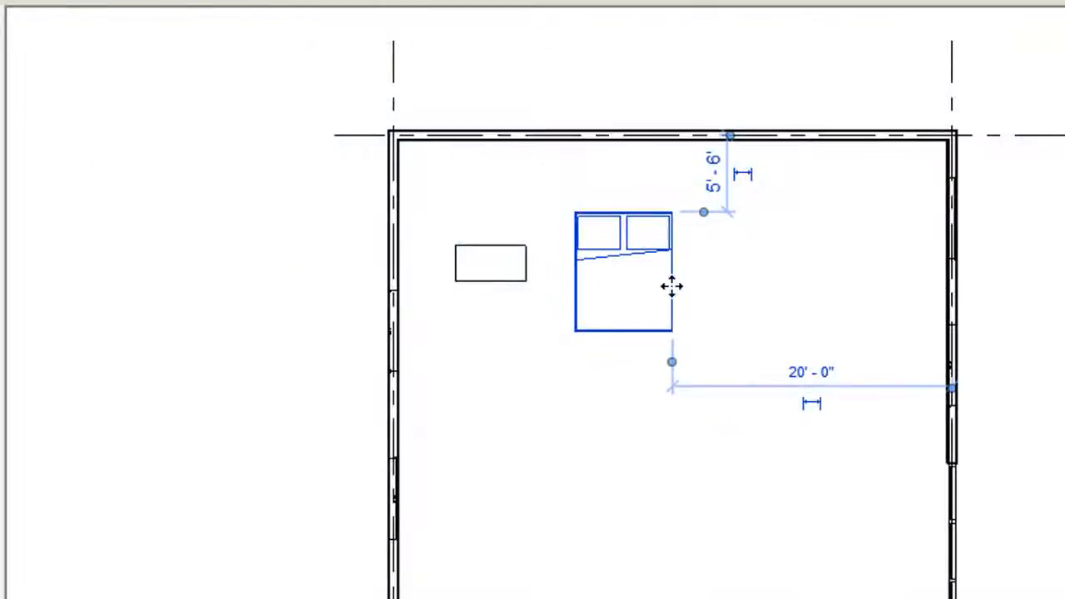
pyautogui.scroll(2, 672, 286)
pyautogui.click(814, 316)
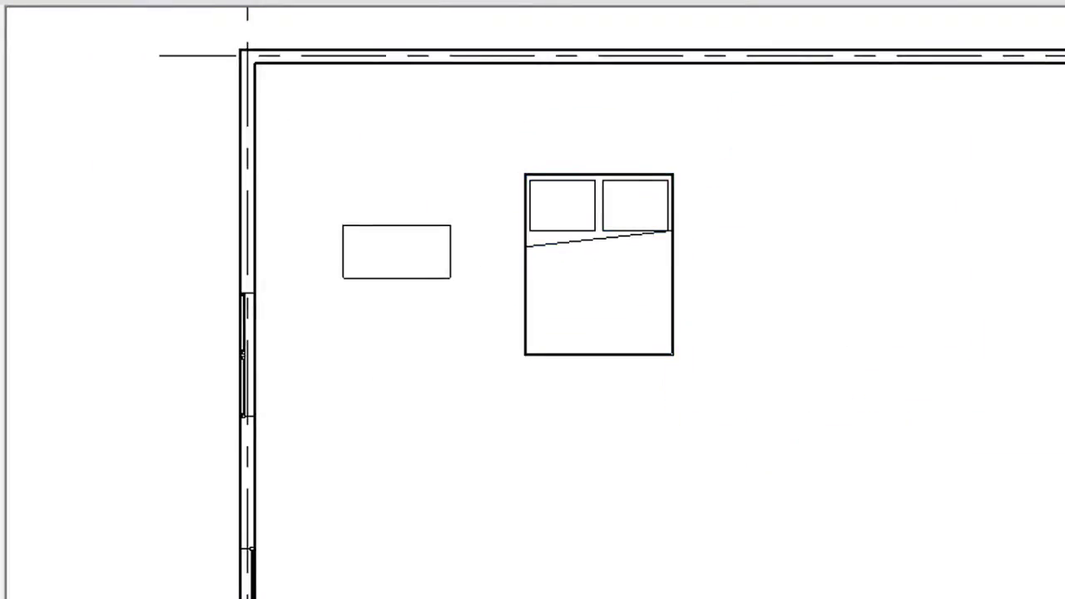
pyautogui.hotkey('ctrl', 'Tab')
pyautogui.scroll(-2, 666, 399)
pyautogui.moveTo(748, 455); pyautogui.dragTo(703, 433, button='middle')
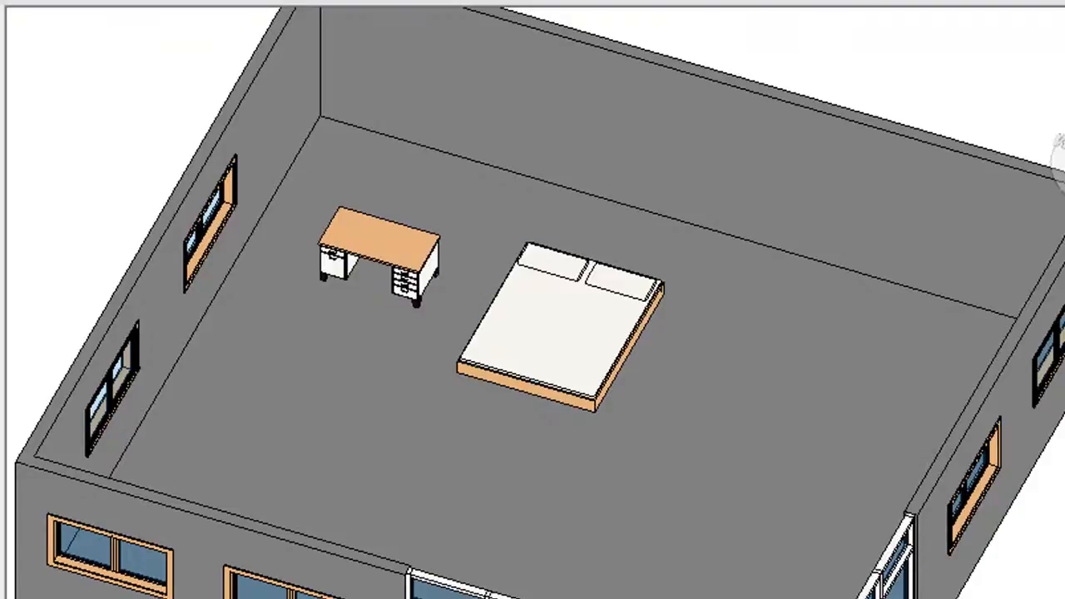
# Place a 96" x 84" x 30" Entertainment Center in the floor plan, level with the bed's head and about 9'-6" from the grid 3 wall.
pyautogui.hotkey('ctrl', 'Tab')
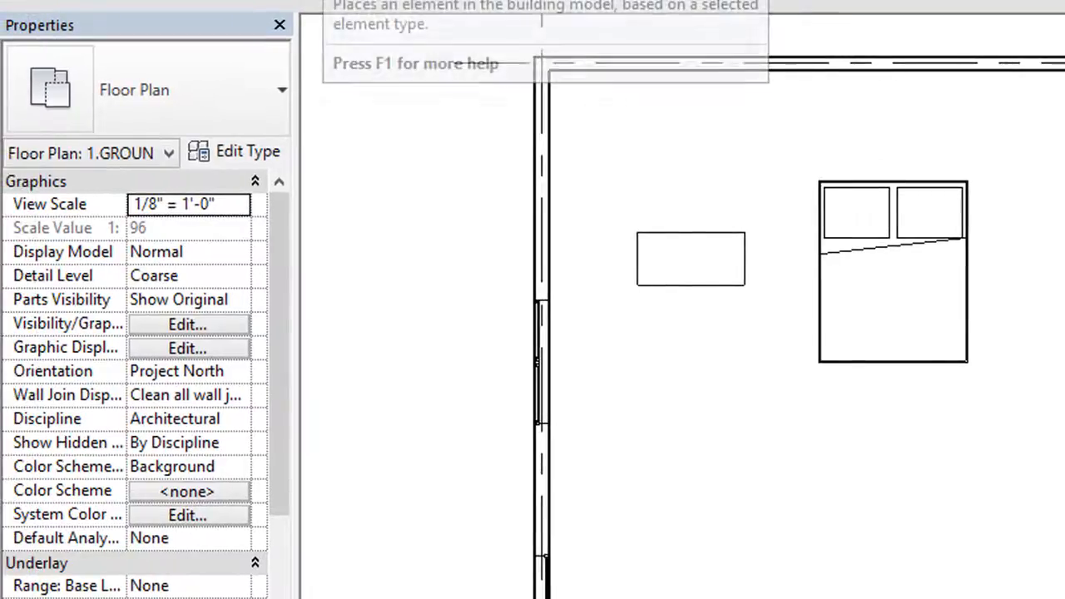
pyautogui.click(287, 1)
pyautogui.click(274, 1)
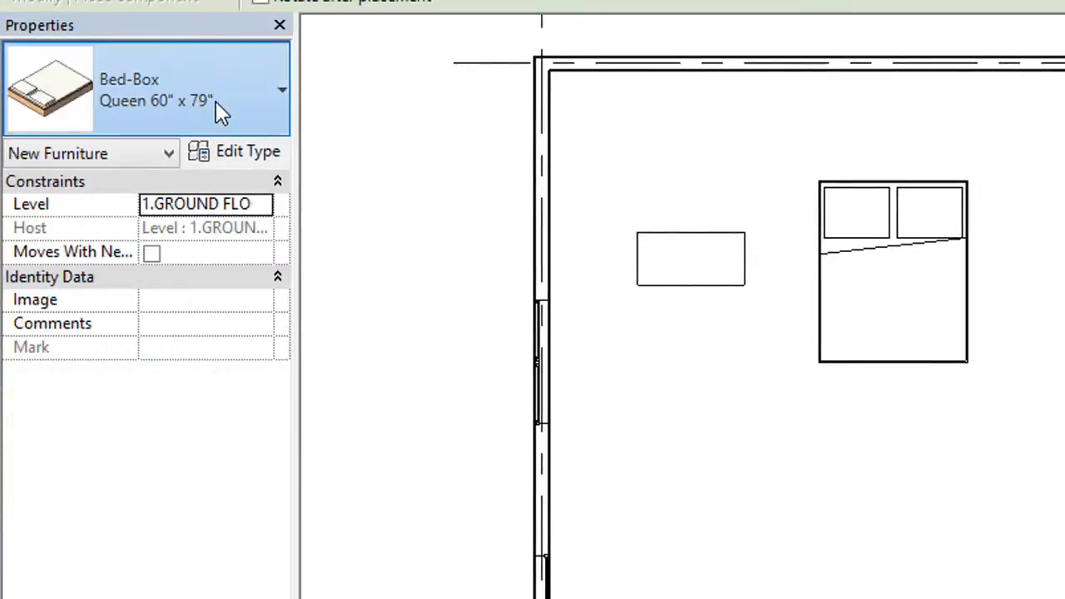
pyautogui.click(216, 100)
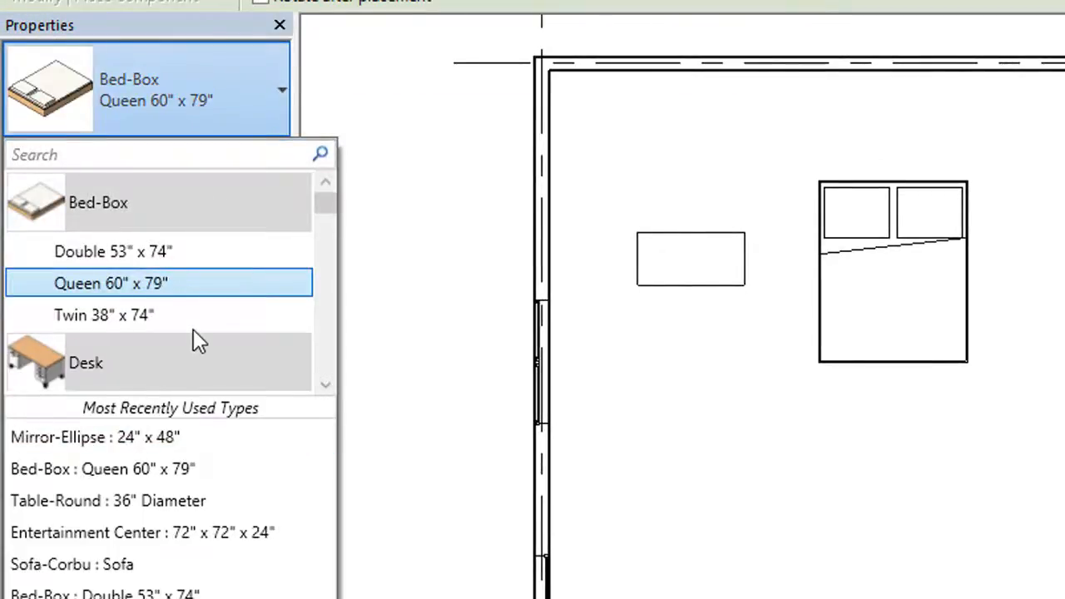
pyautogui.scroll(-3, 252, 287)
pyautogui.scroll(-2, 252, 287)
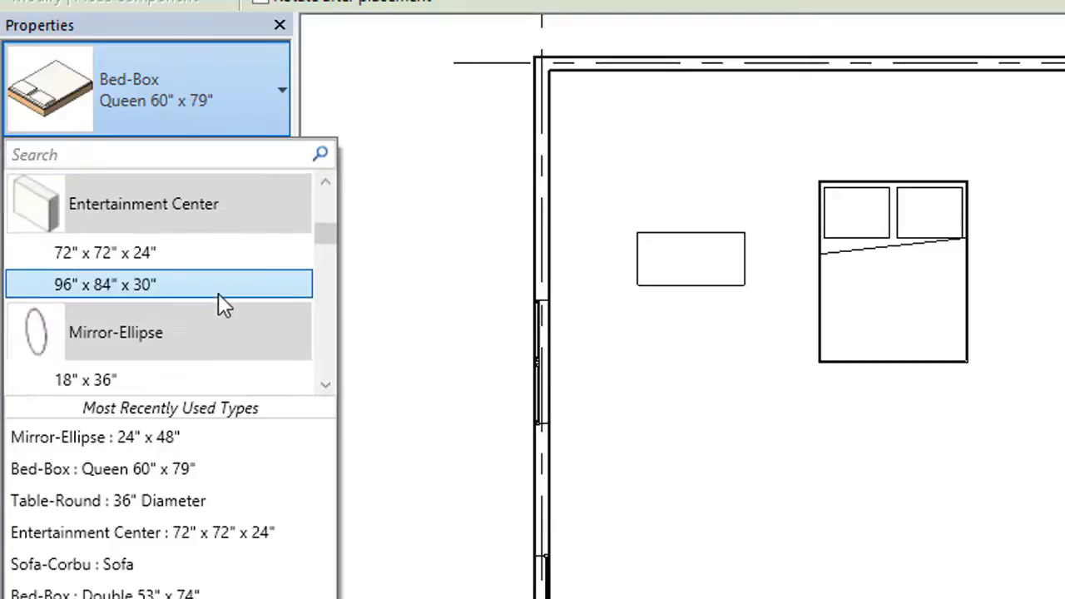
pyautogui.click(178, 285)
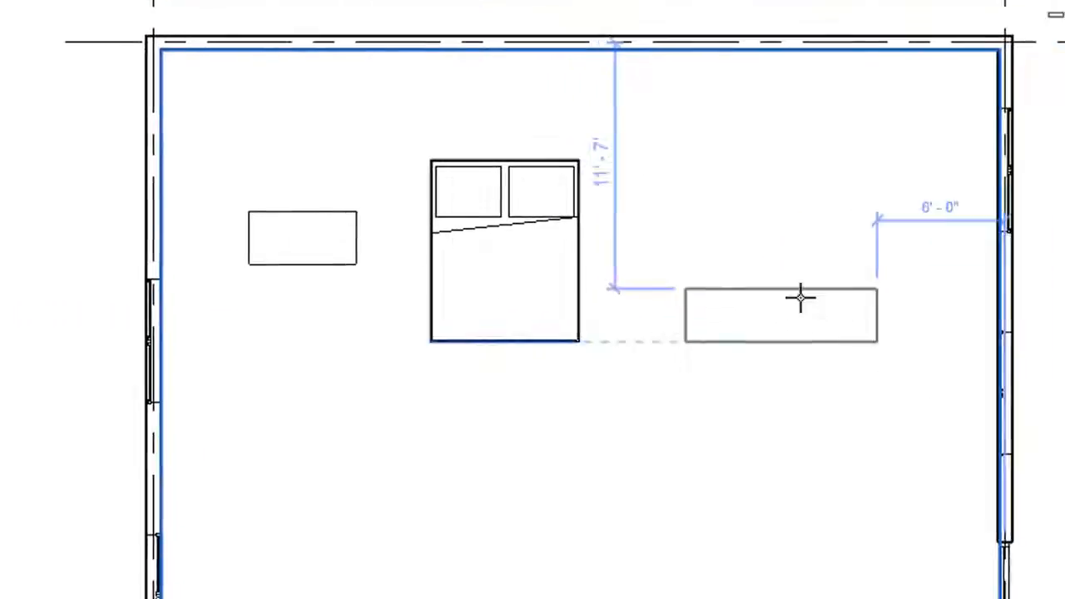
pyautogui.click(564, 177)
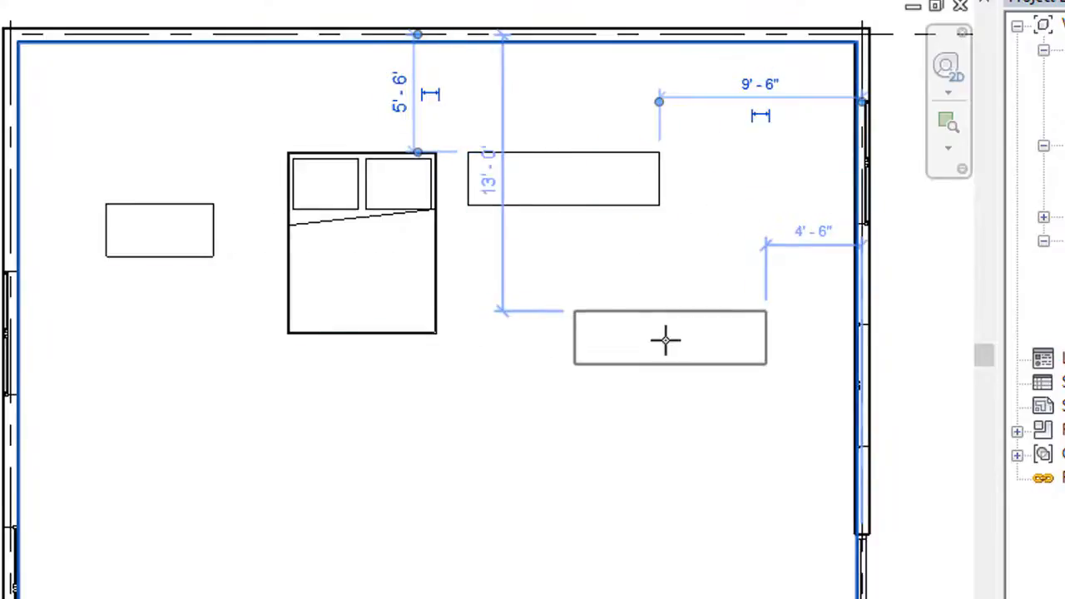
# Place a 24" x 48" Mirror-Ellipse on the grid 1 wall about 21'-6" from the grid 3 wall, and end placement.
pyautogui.click(225, 82)
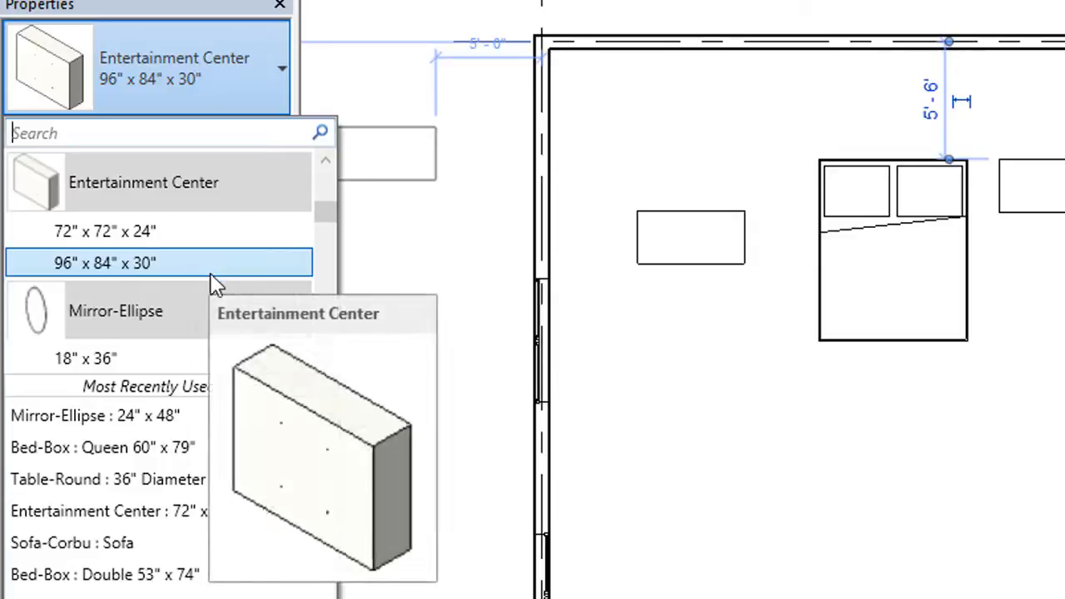
pyautogui.scroll(-1, 212, 278)
pyautogui.scroll(-1, 212, 279)
pyautogui.scroll(-3, 212, 279)
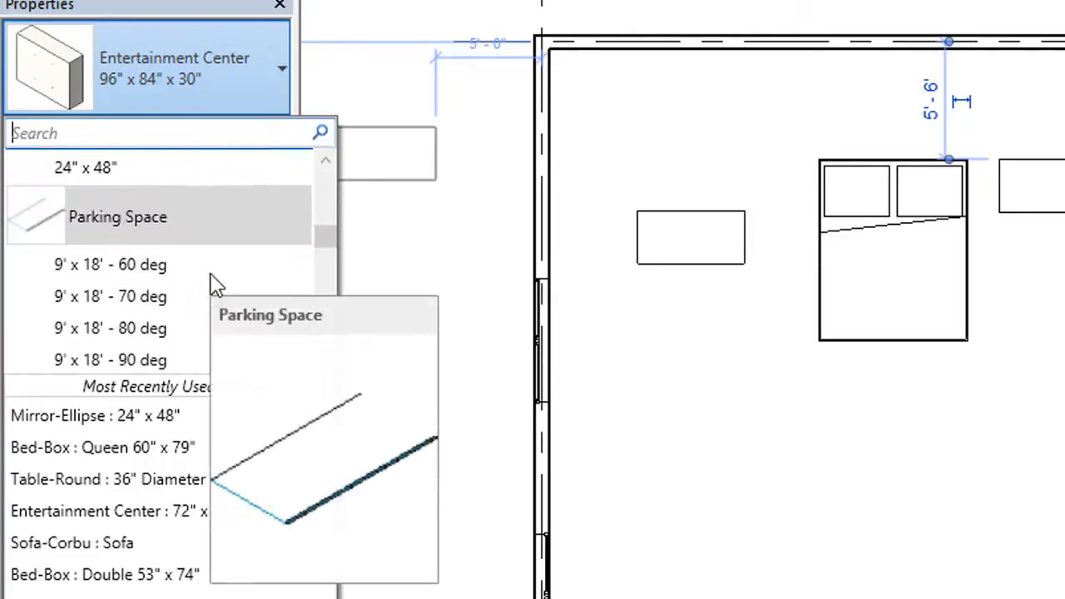
pyautogui.scroll(4, 211, 277)
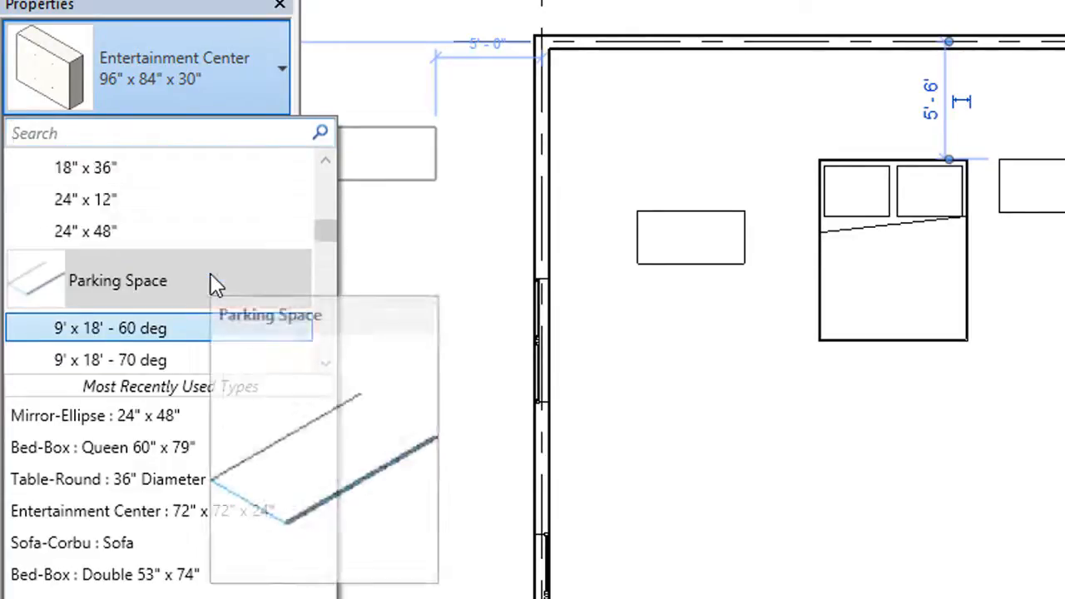
pyautogui.click(138, 296)
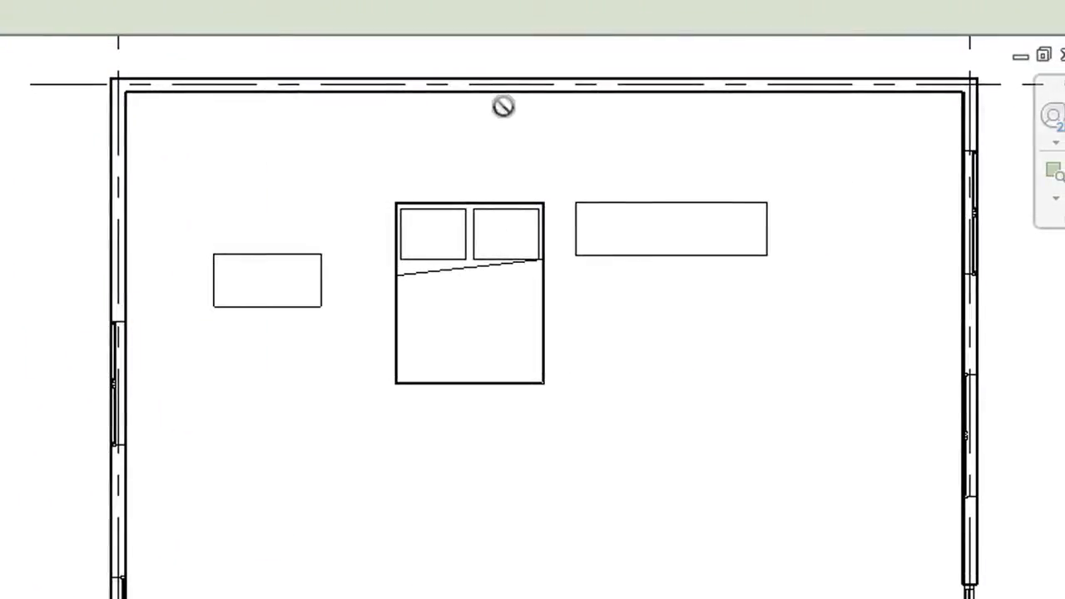
pyautogui.scroll(1, 896, 57)
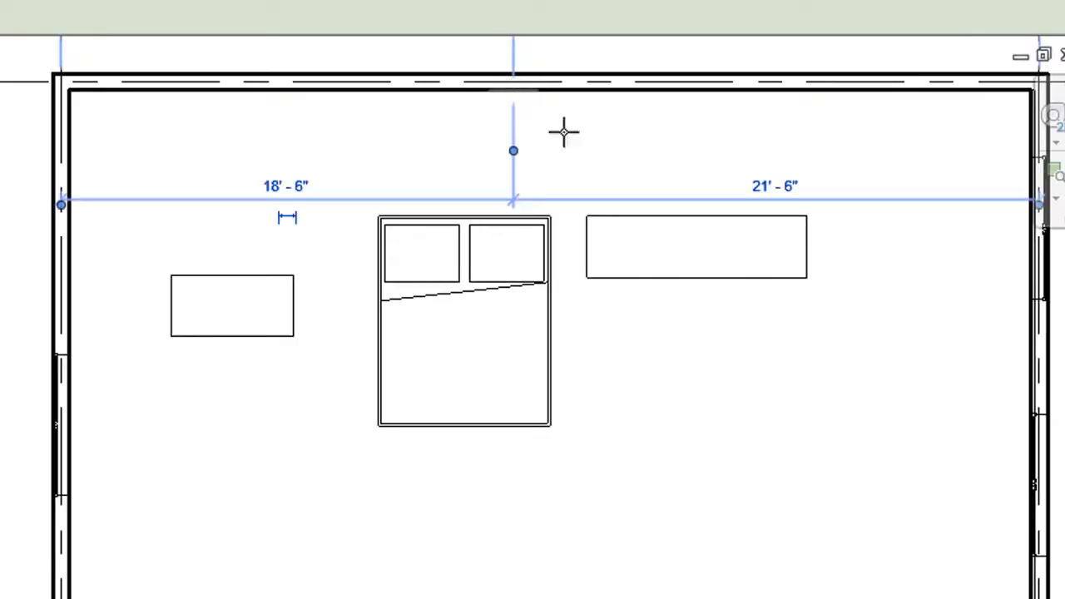
pyautogui.rightClick(604, 133)
pyautogui.click(640, 148)
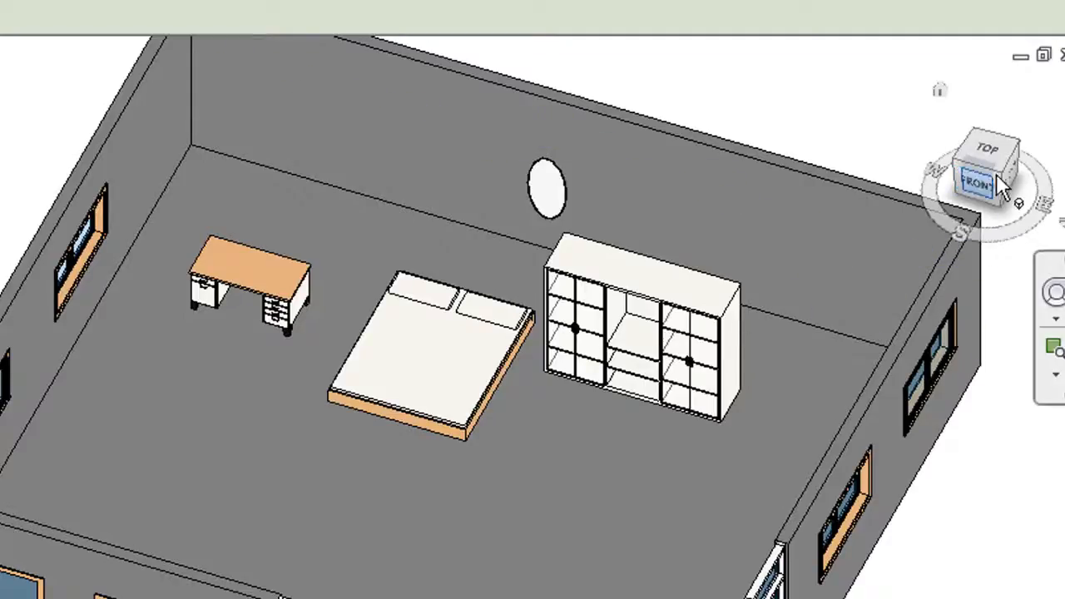
# Place a second 24" x 48" Mirror-Ellipse on the grid 1 wall in the front 3D view, about 5'-6" from the grid 3 wall.
pyautogui.click(1002, 187)
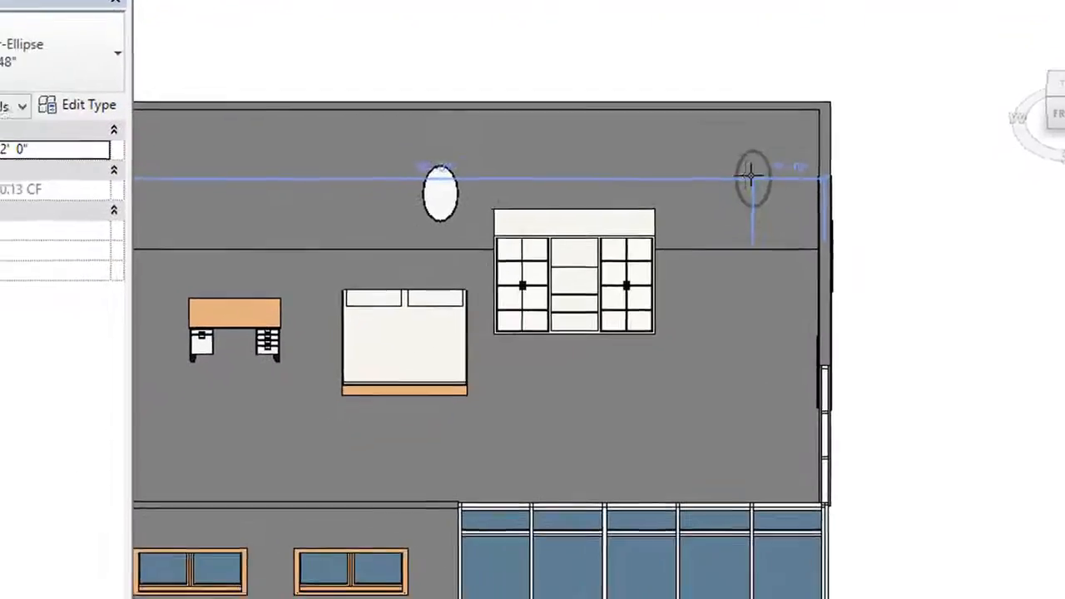
pyautogui.click(724, 190)
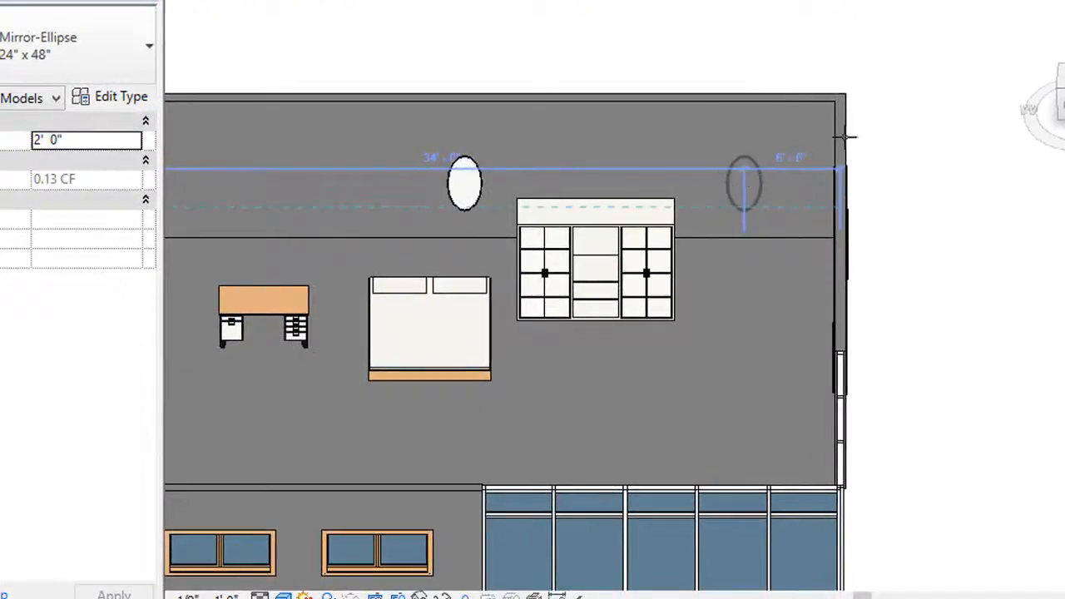
pyautogui.rightClick(936, 83)
pyautogui.click(965, 95)
pyautogui.rightClick(915, 63)
pyautogui.click(967, 79)
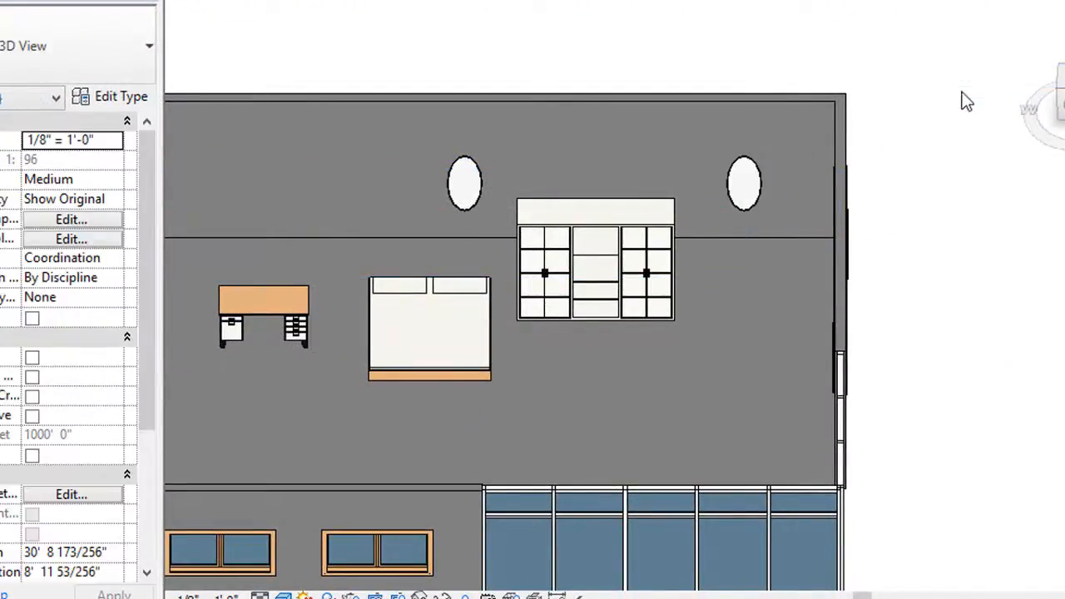
# Set the elevation of the mirror nearest the grid 3 wall to 6' 0" and check its height in an angled 3D view.
pyautogui.scroll(-1, 984, 166)
pyautogui.moveTo(984, 259); pyautogui.dragTo(1064, 244, button='middle')
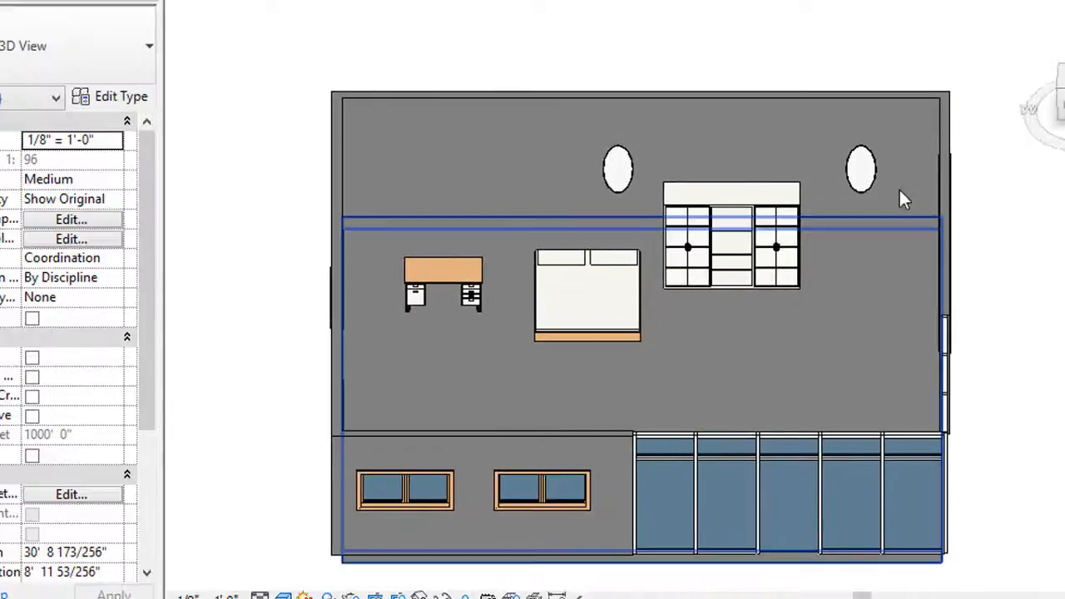
pyautogui.click(862, 171)
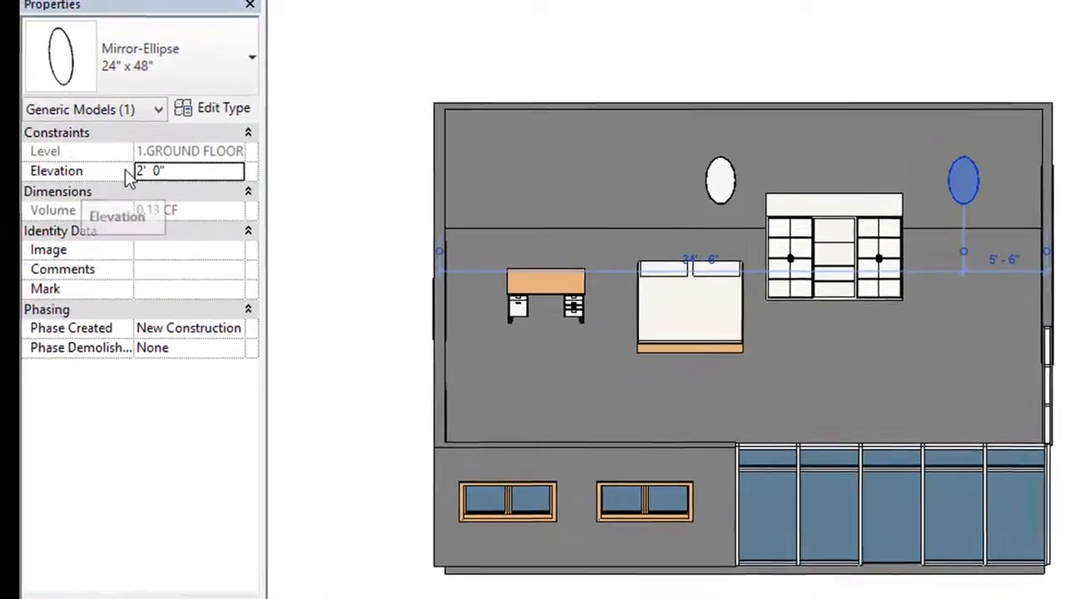
pyautogui.click(65, 164)
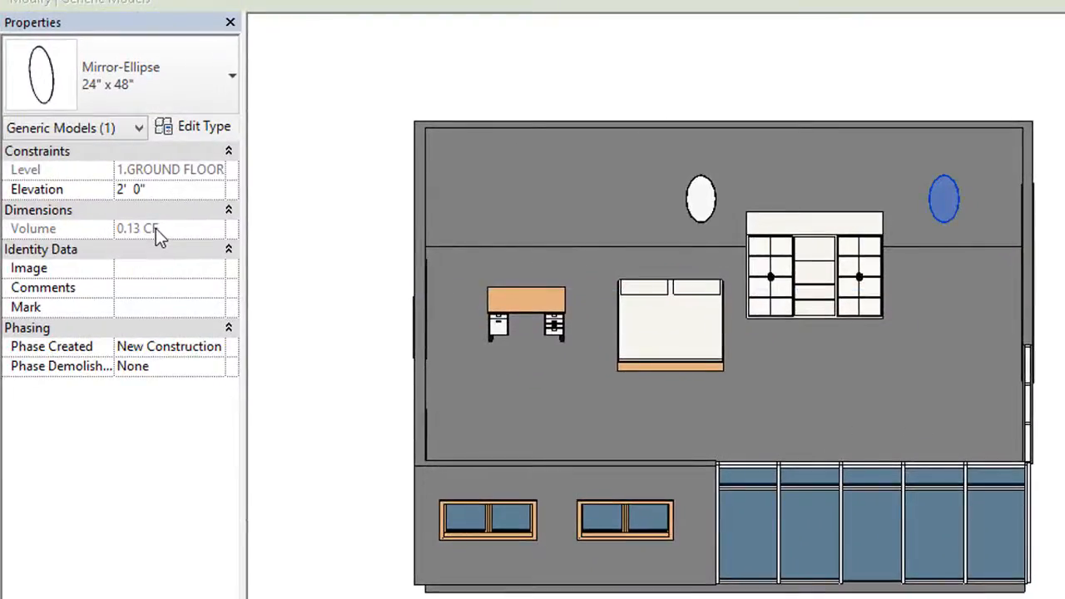
pyautogui.press('Right')
pyautogui.write('6')
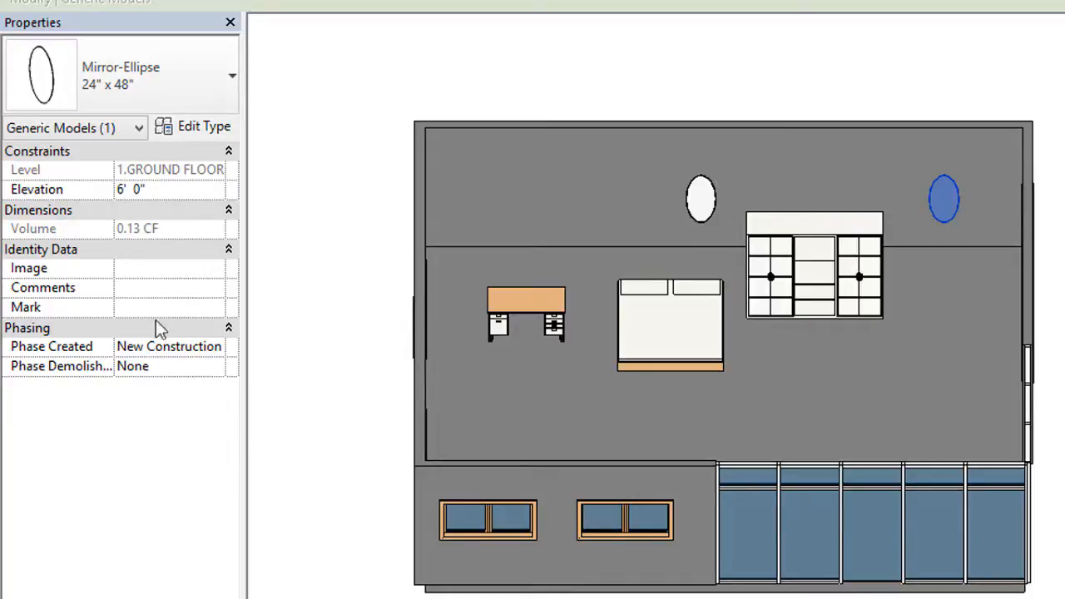
pyautogui.press('Return')
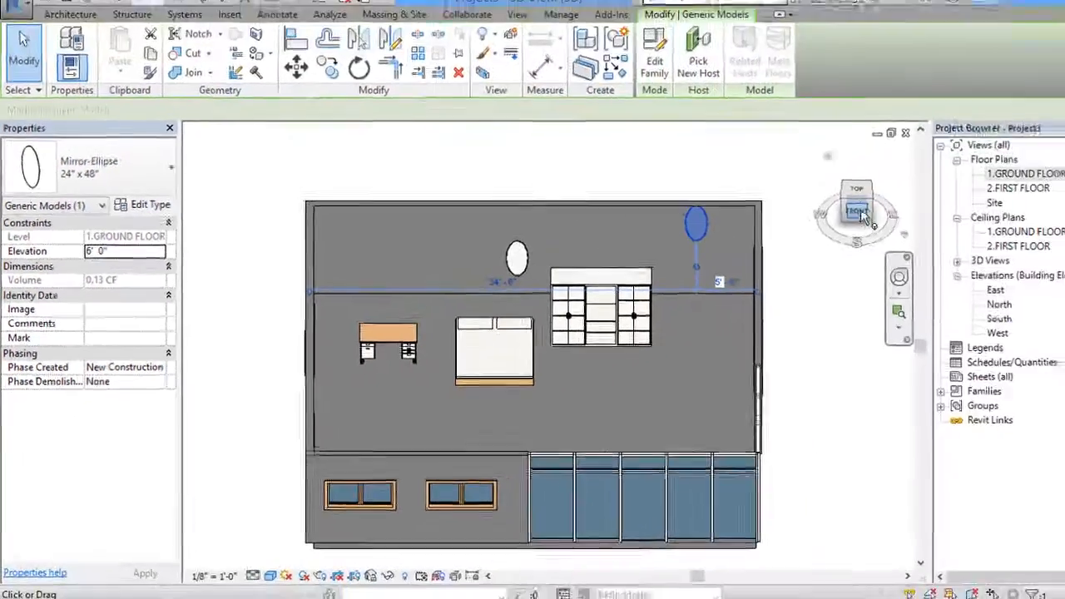
pyautogui.moveTo(847, 216)
pyautogui.mouseDown()
pyautogui.moveTo(833, 184)
pyautogui.moveTo(800, 186)
pyautogui.moveTo(765, 208)
pyautogui.moveTo(832, 210)
pyautogui.moveTo(834, 202)
pyautogui.moveTo(808, 253)
pyautogui.mouseUp()
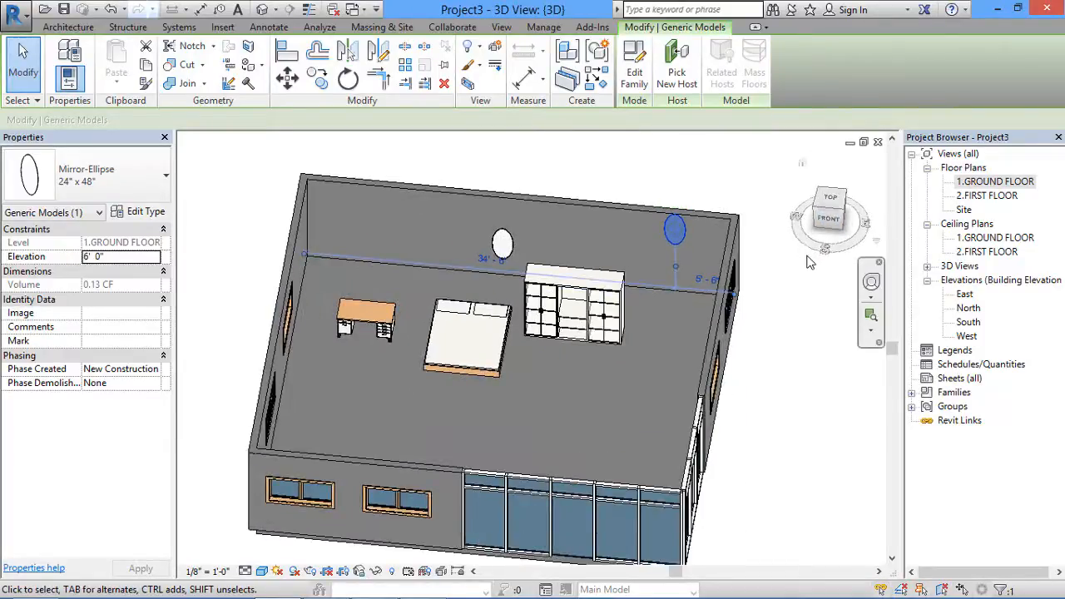